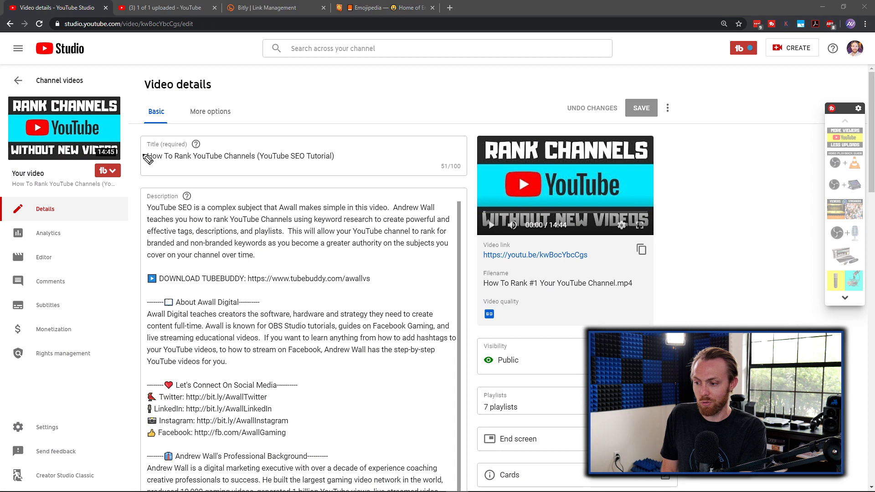
Annotate the video title, video link and description box with the pen, then clear the marks.
mouse_move(139, 175)
mouse_down()
mouse_move(245, 122)
mouse_move(345, 119)
mouse_move(344, 178)
mouse_move(141, 176)
mouse_up()
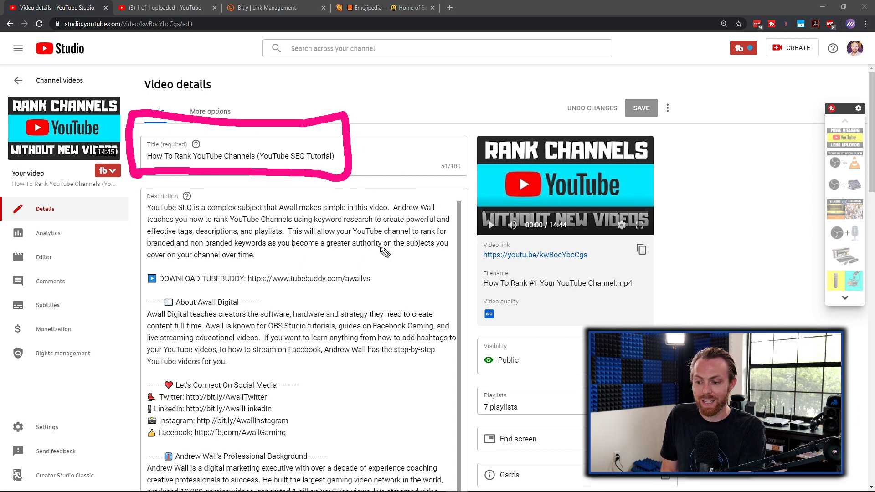
mouse_move(447, 199)
mouse_down()
mouse_move(488, 257)
mouse_move(494, 365)
mouse_move(476, 360)
mouse_move(483, 407)
mouse_move(500, 418)
mouse_move(495, 474)
mouse_move(453, 469)
mouse_up()
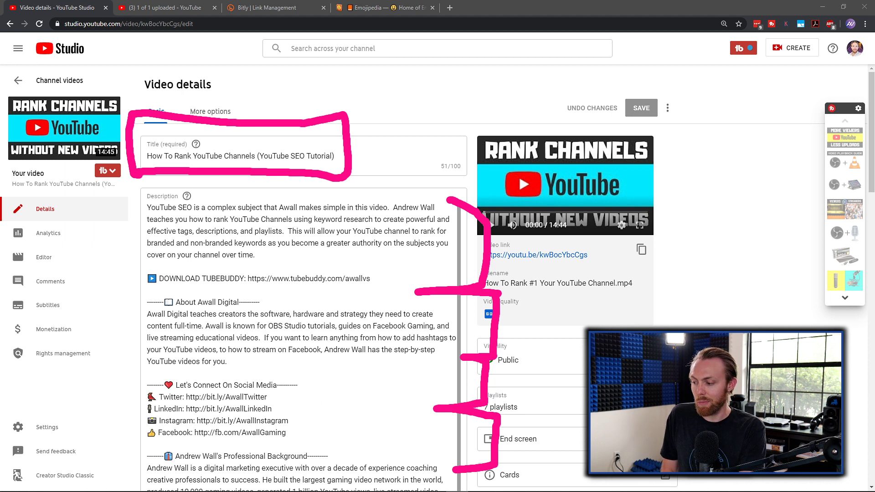
key(Escape)
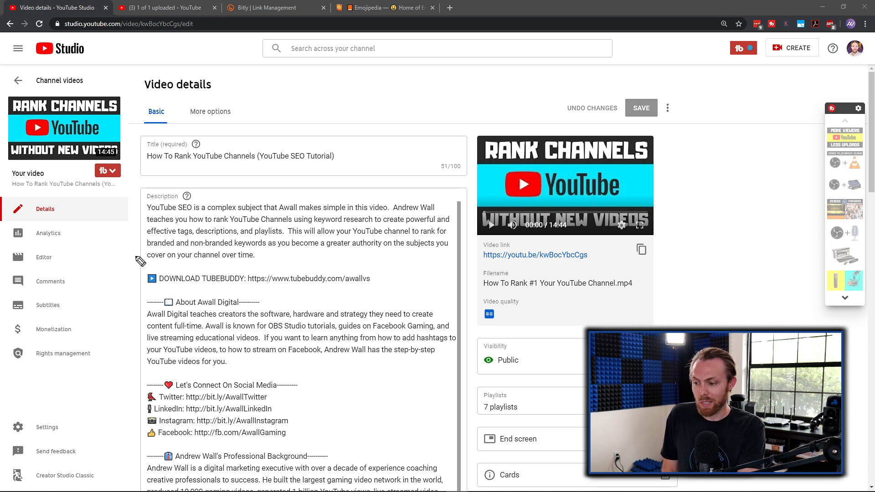
mouse_move(134, 256)
mouse_down()
mouse_move(130, 195)
mouse_move(457, 184)
mouse_move(461, 276)
mouse_move(150, 272)
mouse_move(134, 258)
mouse_up()
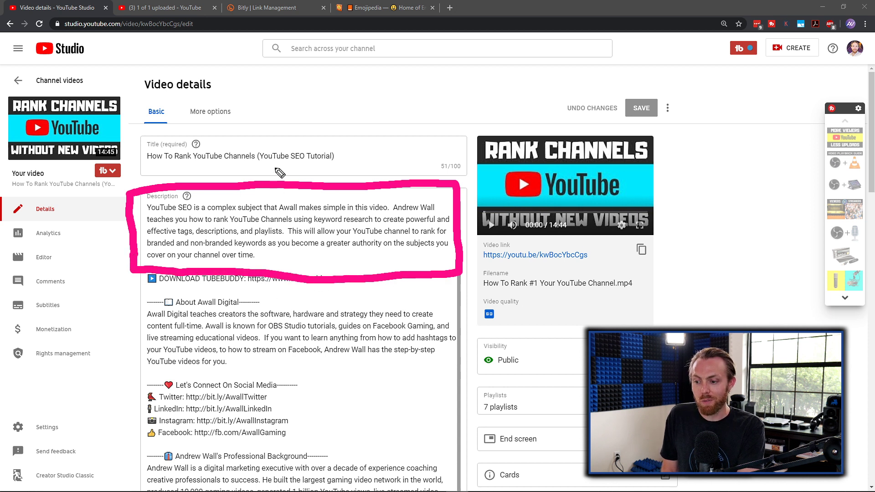
click(141, 207)
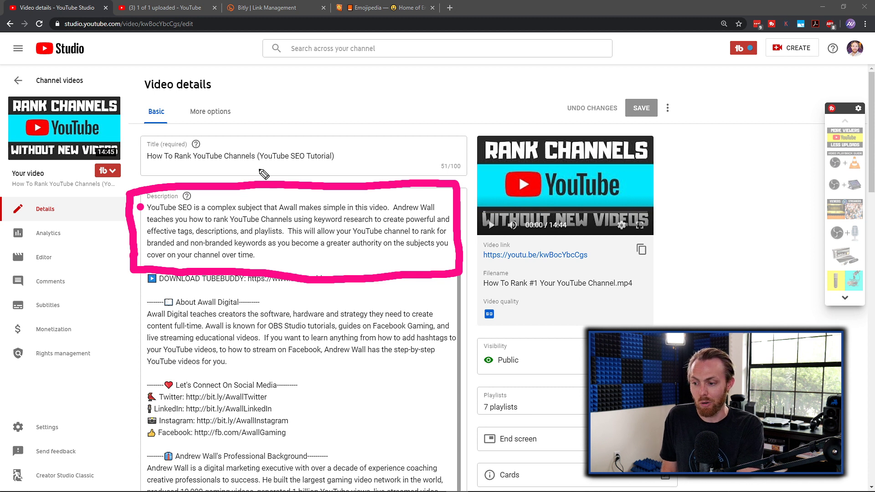
drag(259, 170, 324, 173)
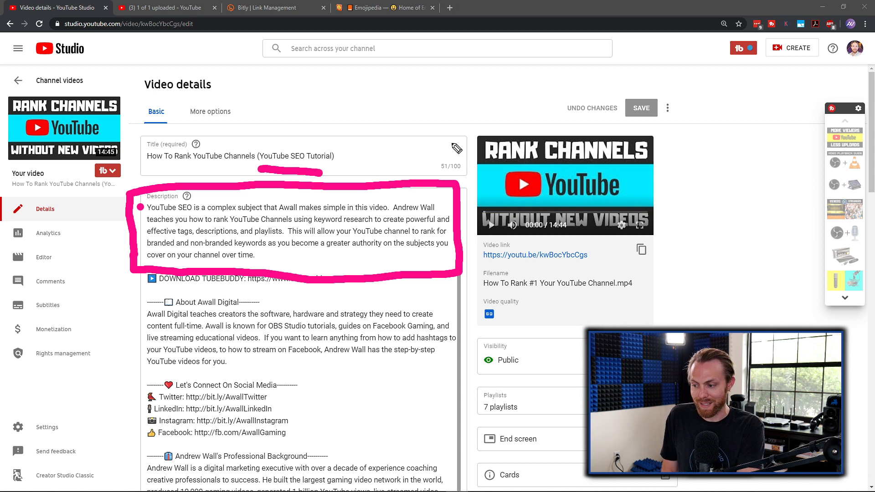
key(Escape)
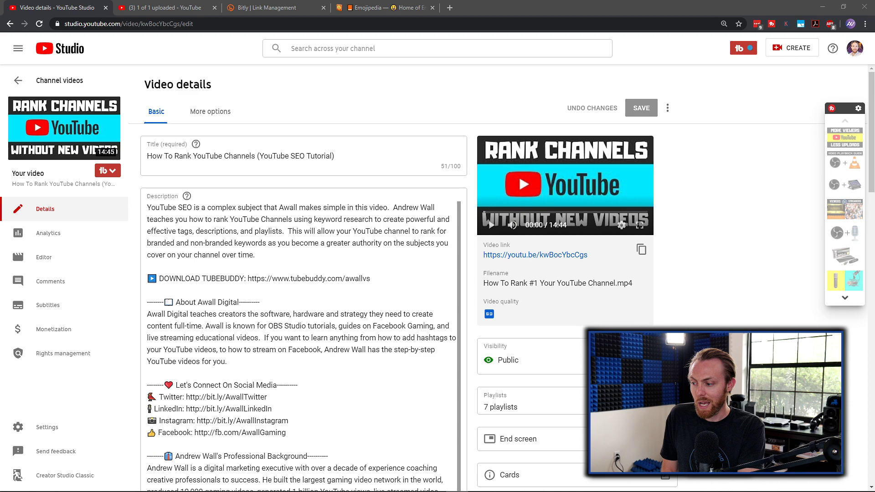
Circle the youtube seo tag further down the description, then clear the loop.
scroll(528, 272, down, 10)
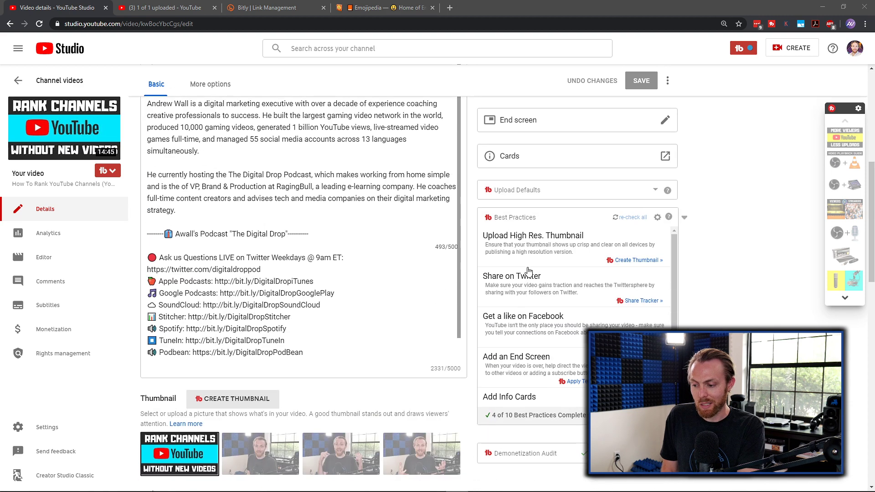
scroll(528, 272, down, 6)
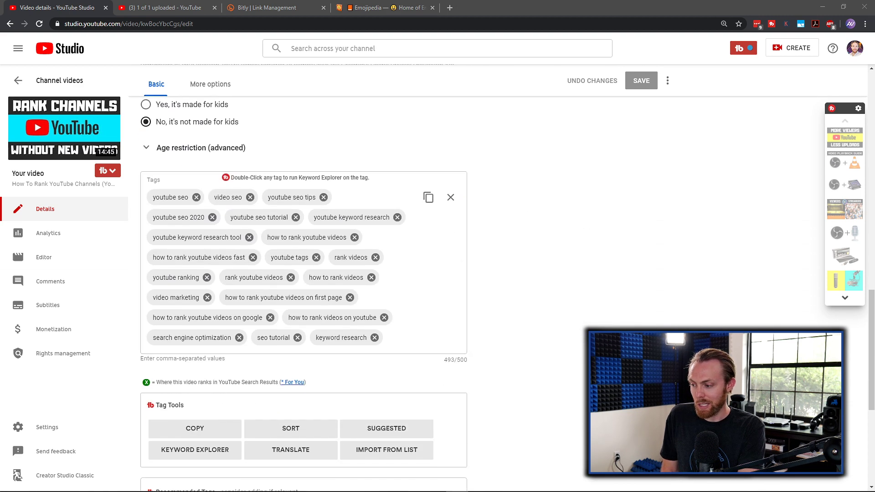
mouse_move(140, 214)
mouse_down()
mouse_move(138, 192)
mouse_move(223, 180)
mouse_move(191, 214)
mouse_move(135, 214)
mouse_up()
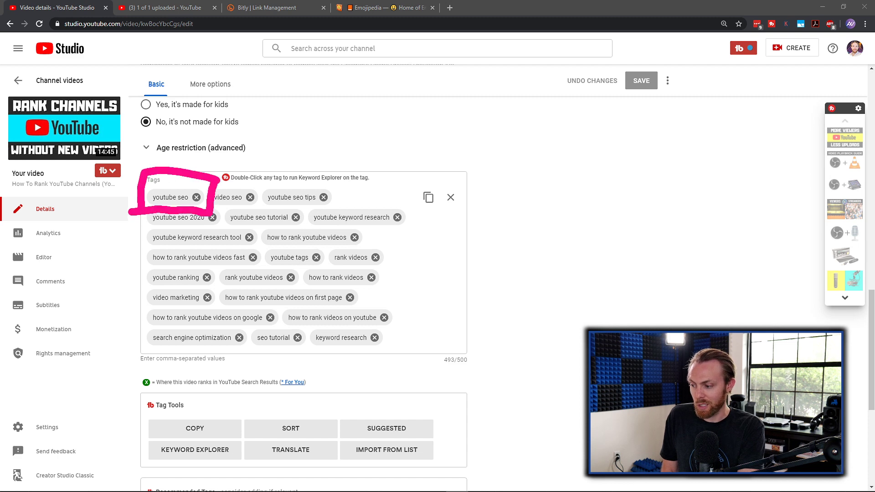
key(Escape)
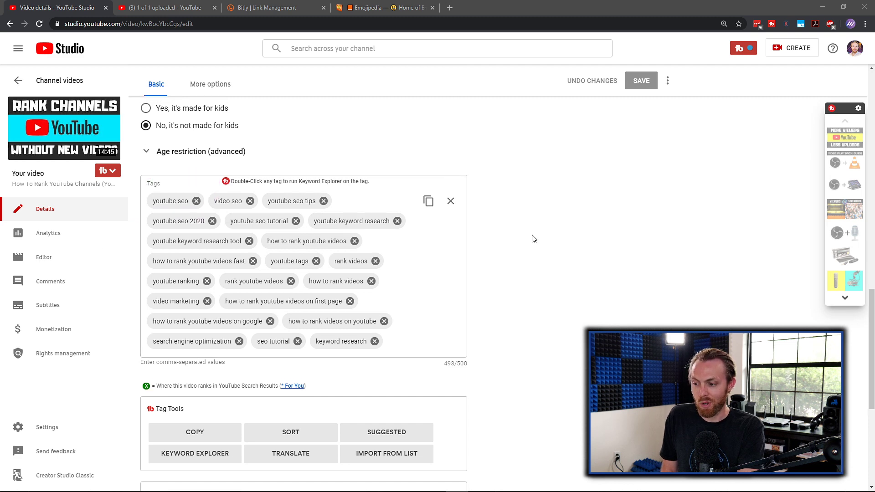
scroll(531, 238, up, 10)
scroll(534, 237, up, 8)
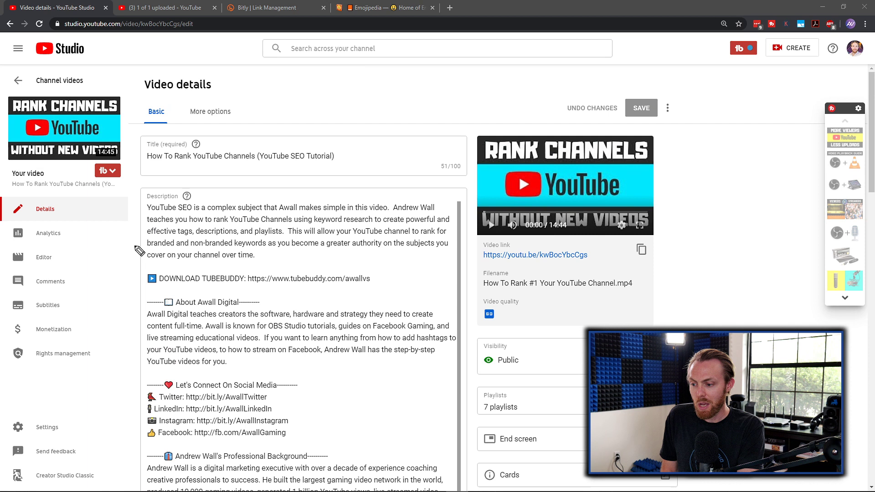
Mark the opening paragraph's keywords: how to rank, keyword research, effective tags, descriptions and playlists.
mouse_move(134, 247)
mouse_down()
mouse_move(136, 190)
mouse_move(378, 199)
mouse_move(469, 192)
mouse_move(461, 294)
mouse_move(132, 273)
mouse_move(133, 246)
mouse_up()
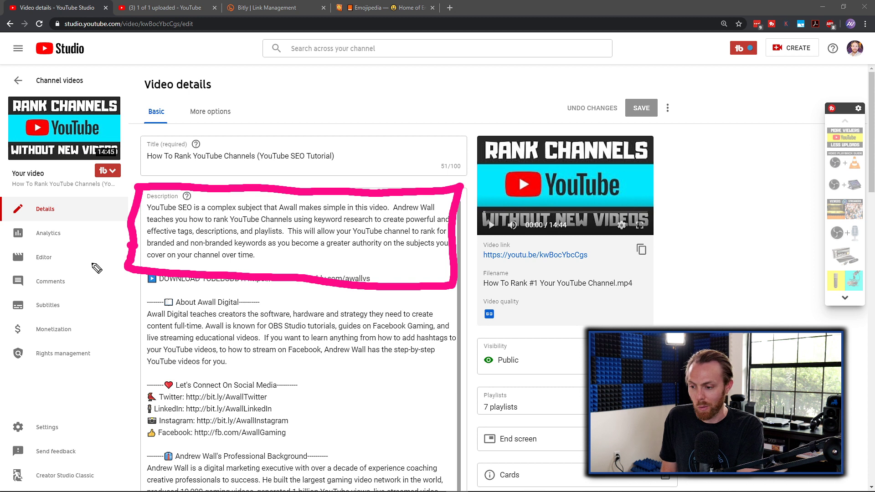
click(143, 208)
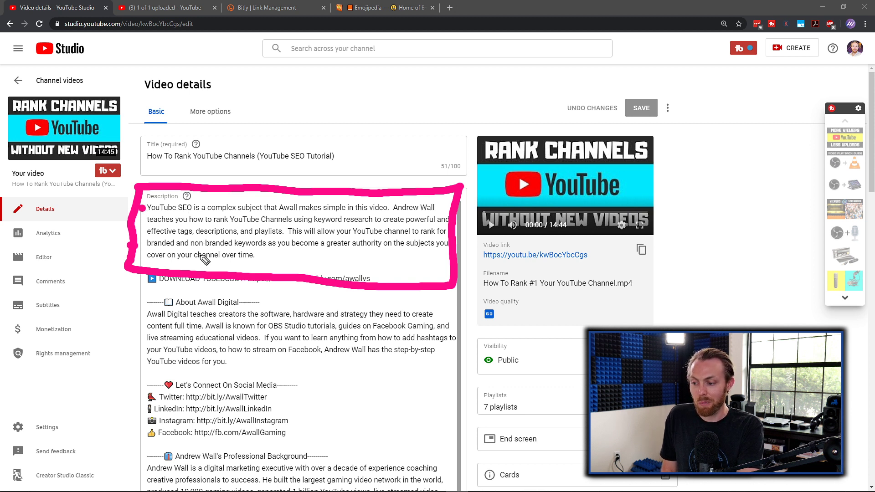
click(184, 219)
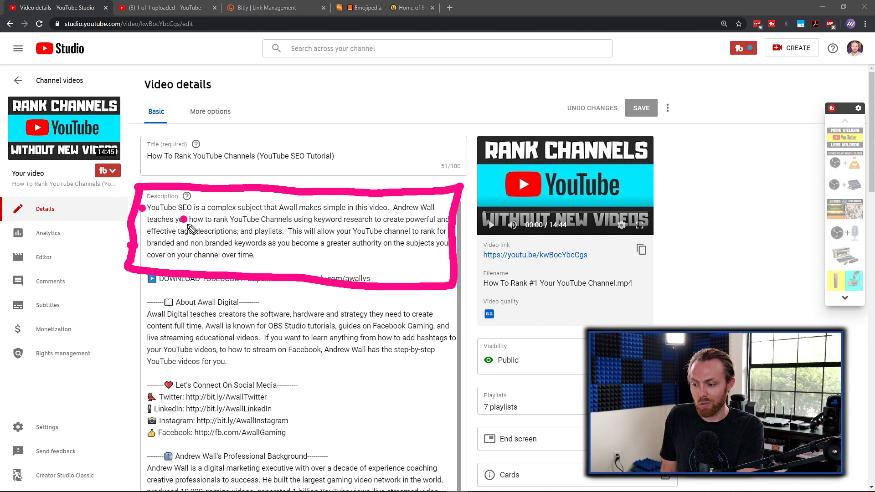
click(306, 219)
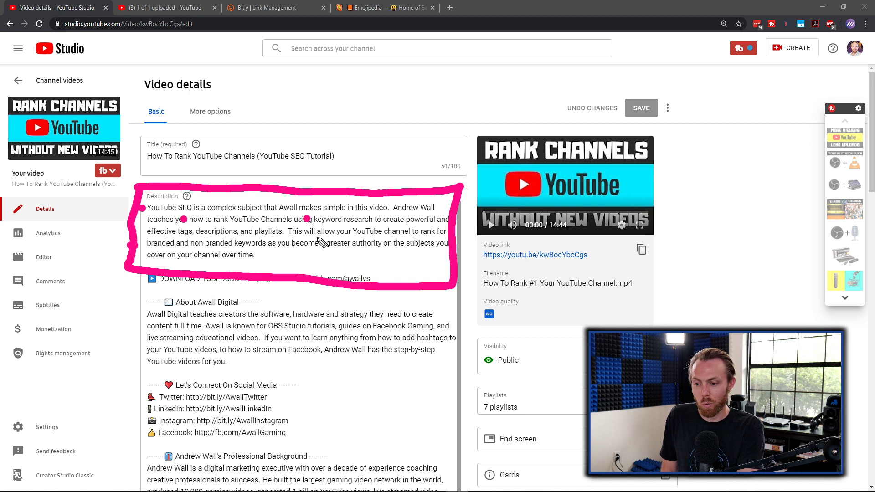
click(171, 234)
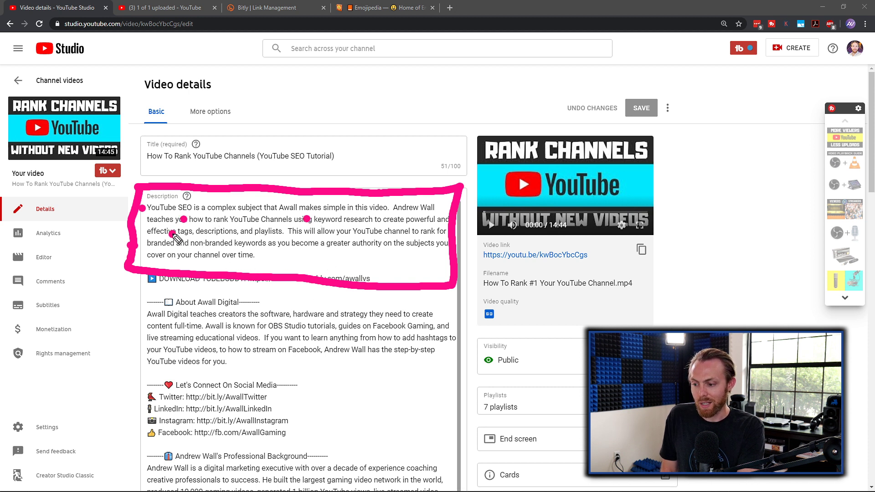
click(196, 234)
click(244, 233)
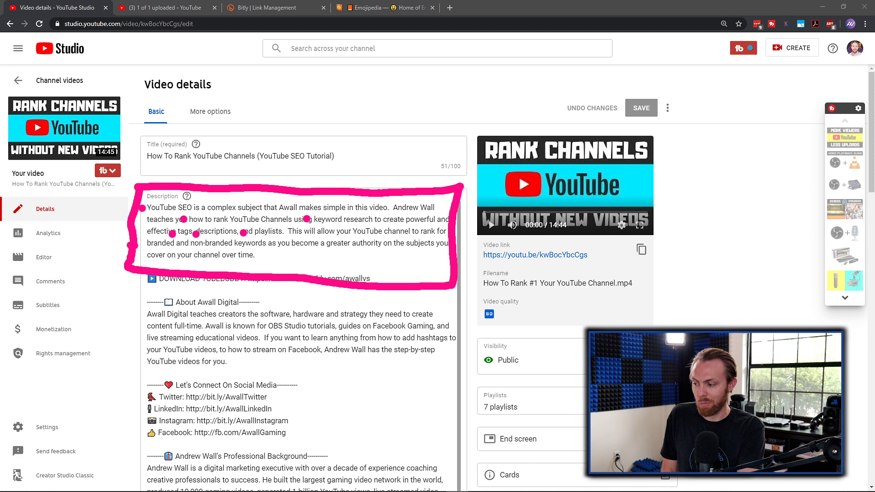
key(Escape)
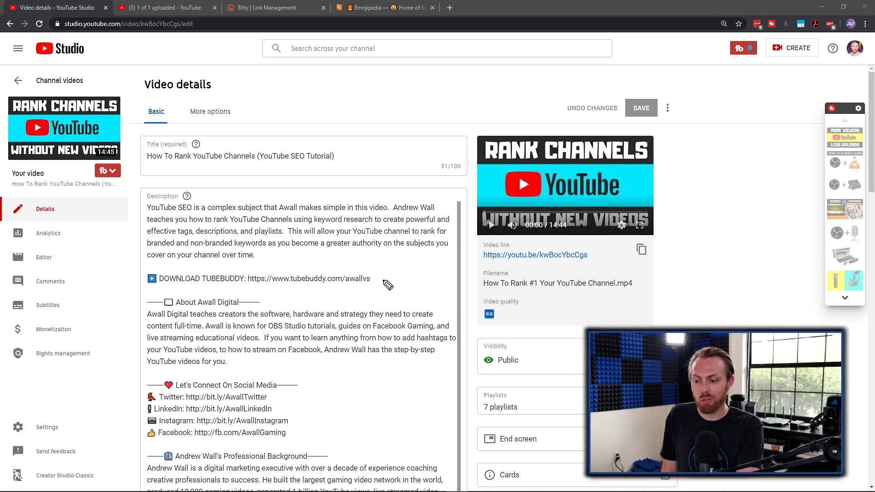
Underline the DOWNLOAD TUBEBUDDY call to action and point an arrow at it, then clear.
mouse_move(379, 276)
mouse_down()
mouse_move(424, 274)
mouse_move(382, 275)
mouse_move(393, 288)
mouse_up()
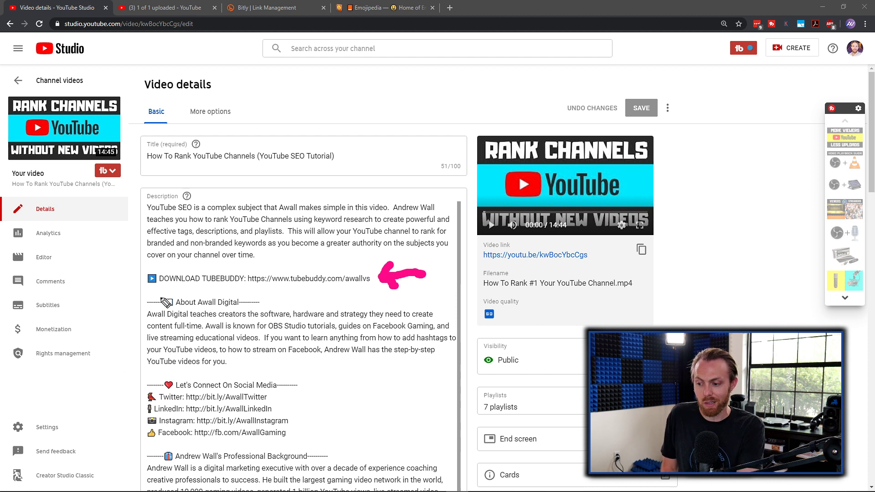
drag(161, 287, 392, 299)
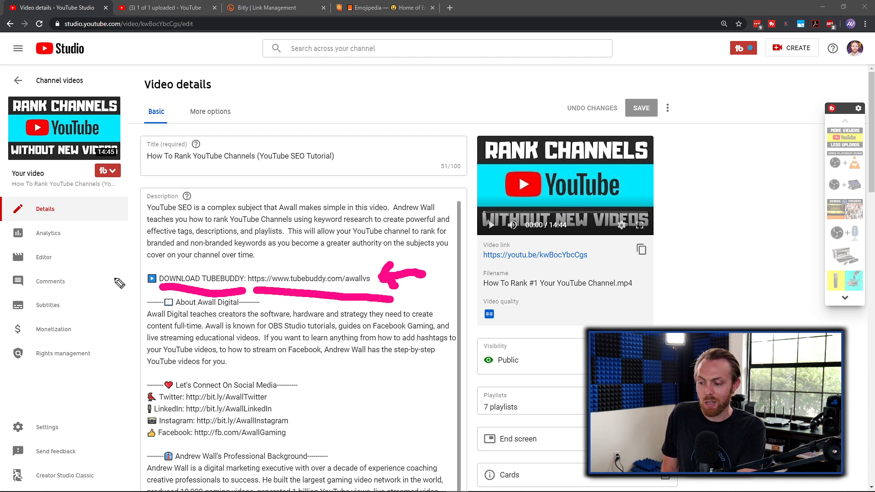
mouse_move(85, 278)
mouse_down()
mouse_move(138, 275)
mouse_move(131, 281)
mouse_up()
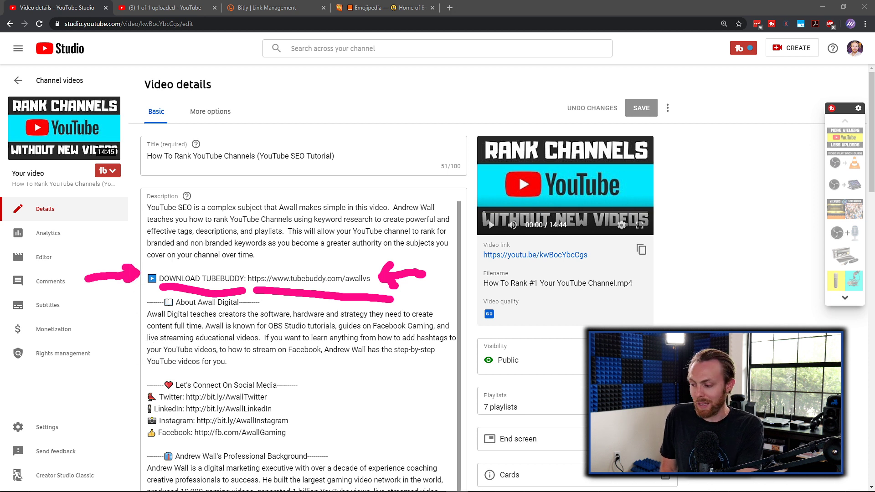
key(Escape)
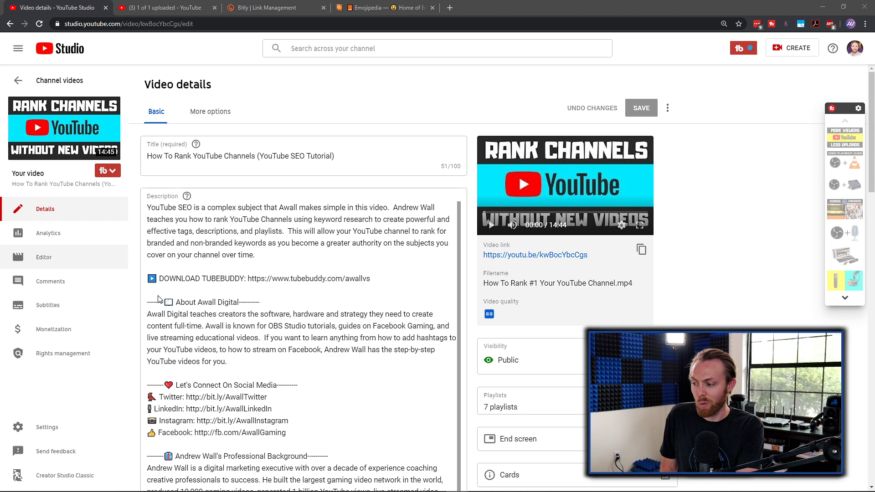
Annotate Emojipedia's emojipedia.org address, search area and emoji categories, then return to YouTube Studio.
click(387, 8)
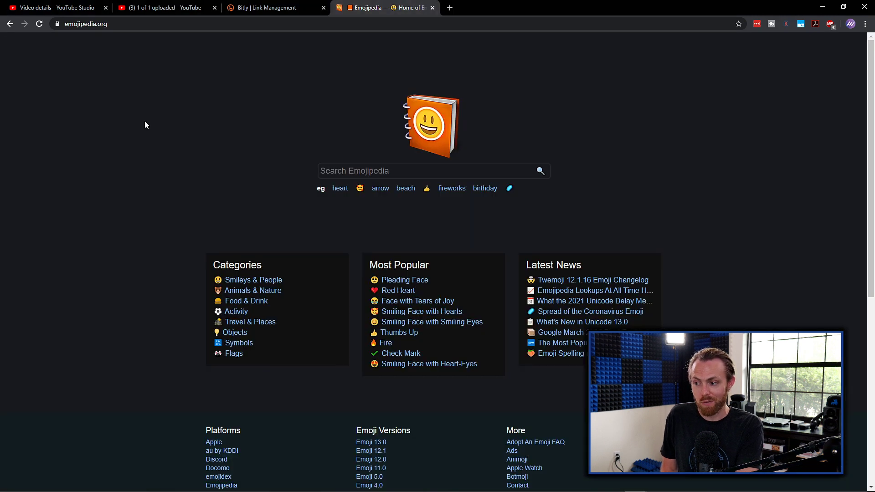
mouse_move(67, 136)
mouse_down()
mouse_move(69, 40)
mouse_move(45, 57)
mouse_move(91, 71)
mouse_up()
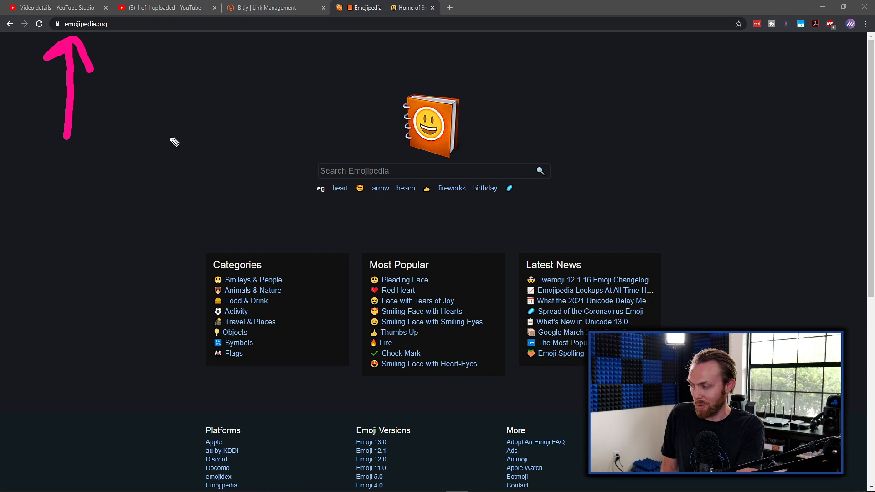
mouse_move(282, 205)
mouse_down()
mouse_move(286, 165)
mouse_move(587, 77)
mouse_move(618, 246)
mouse_move(301, 227)
mouse_move(273, 214)
mouse_move(279, 200)
mouse_up()
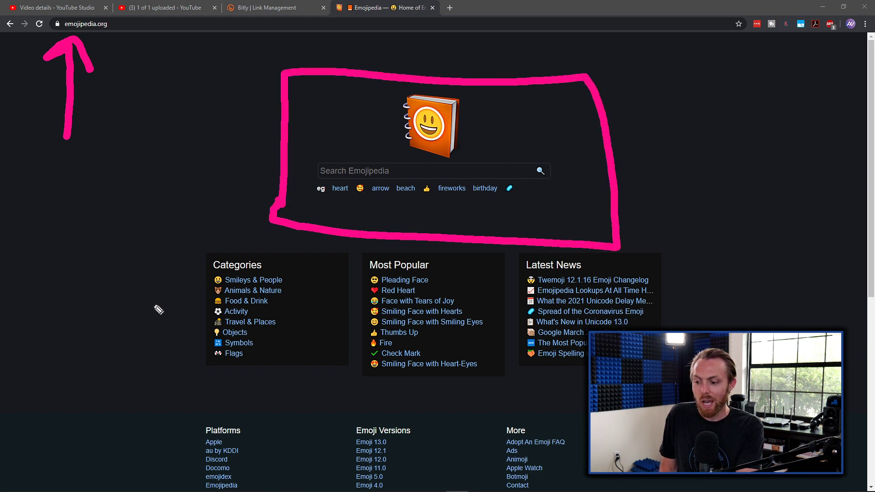
mouse_move(192, 305)
mouse_down()
mouse_move(189, 280)
mouse_move(54, 264)
mouse_move(53, 257)
mouse_move(81, 264)
mouse_up()
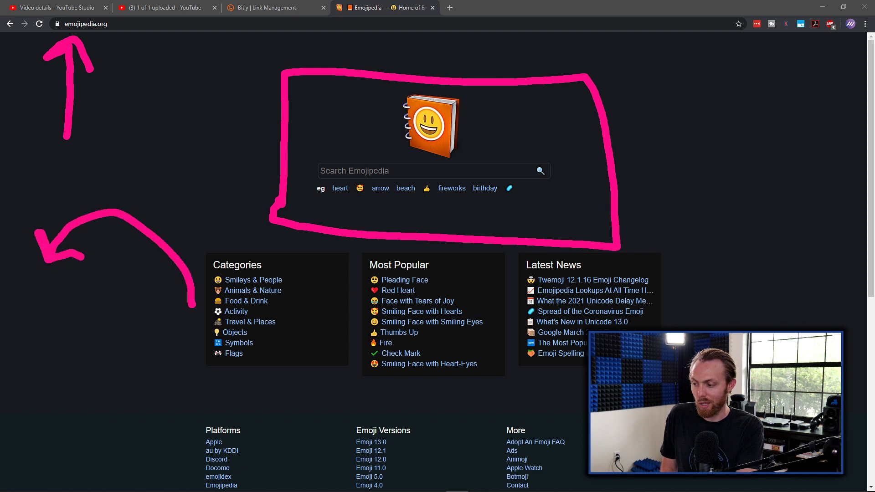
key(Escape)
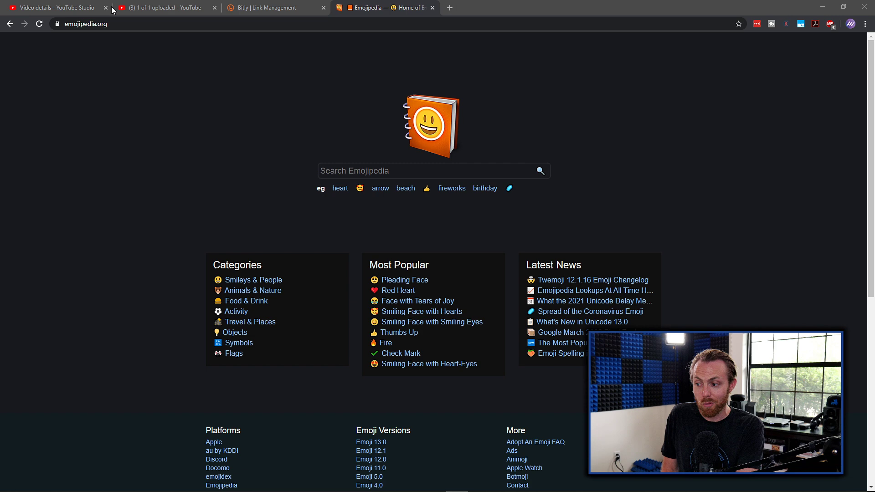
click(61, 4)
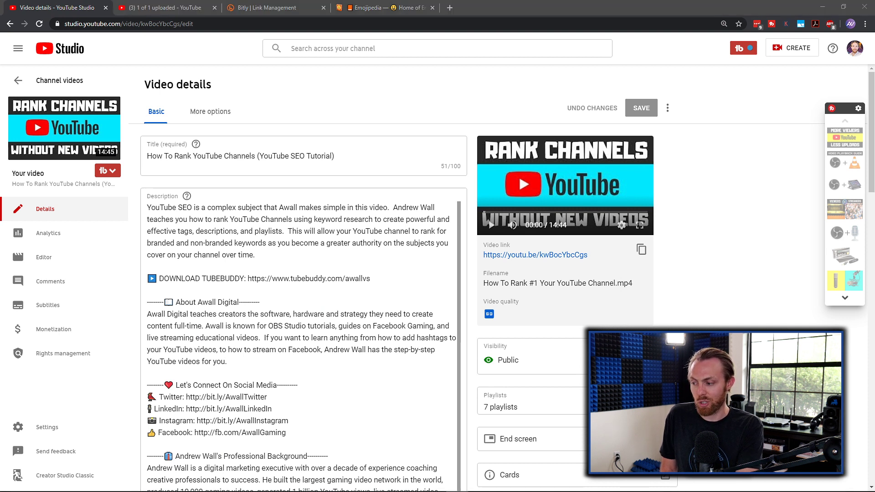
mouse_move(133, 364)
mouse_down()
mouse_move(136, 292)
mouse_move(458, 303)
mouse_move(471, 370)
mouse_move(319, 385)
mouse_move(112, 371)
mouse_move(135, 356)
mouse_up()
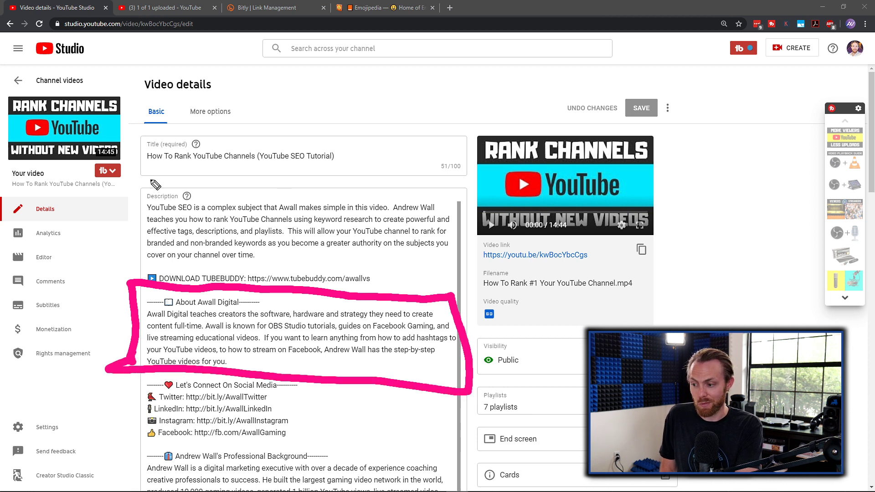
mouse_move(145, 176)
mouse_down()
mouse_move(133, 128)
mouse_move(357, 193)
mouse_move(184, 192)
mouse_move(133, 176)
mouse_up()
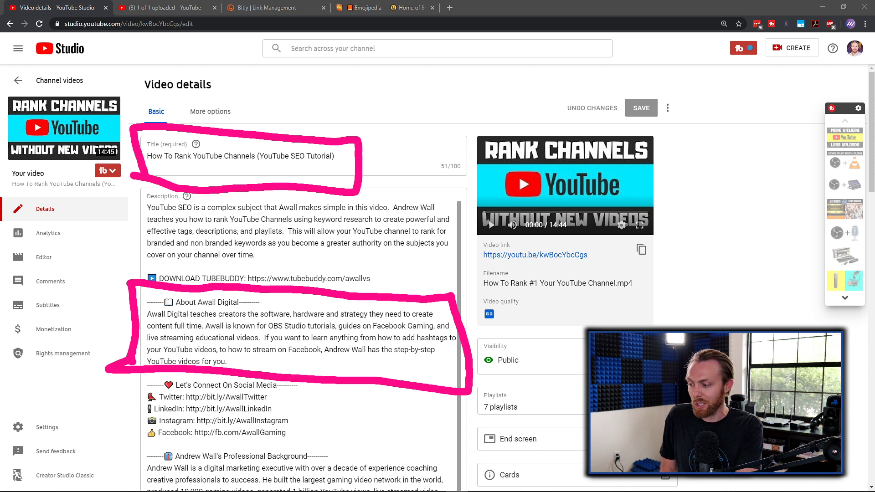
key(e)
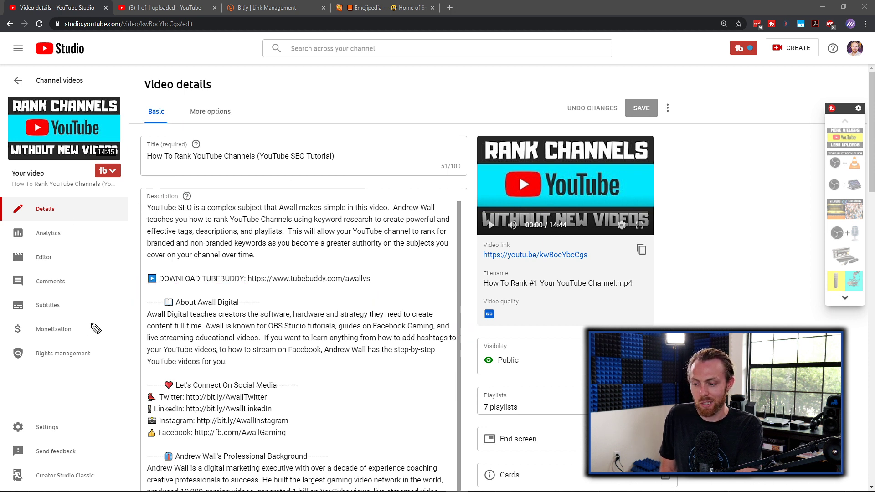
mouse_move(40, 330)
mouse_down()
mouse_move(132, 328)
mouse_move(109, 320)
mouse_move(121, 341)
mouse_move(110, 347)
mouse_up()
drag(32, 223, 78, 225)
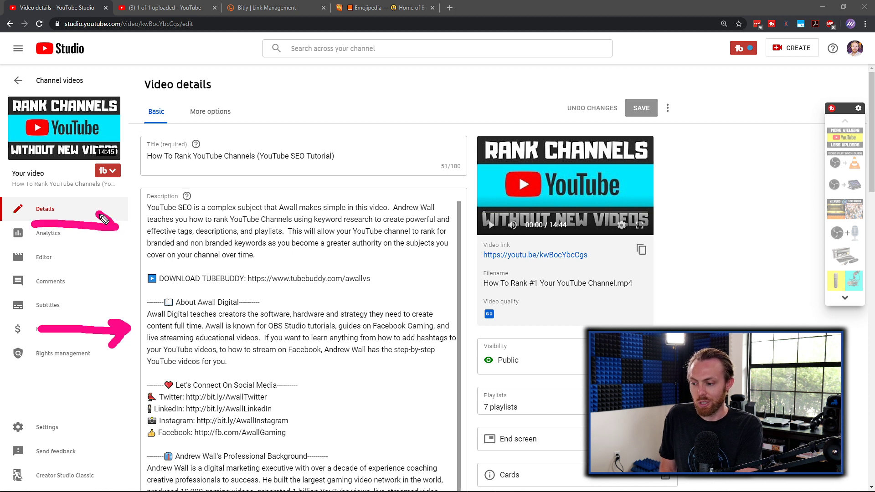
mouse_move(99, 213)
mouse_down()
mouse_move(128, 230)
mouse_move(97, 246)
mouse_up()
drag(55, 281, 119, 288)
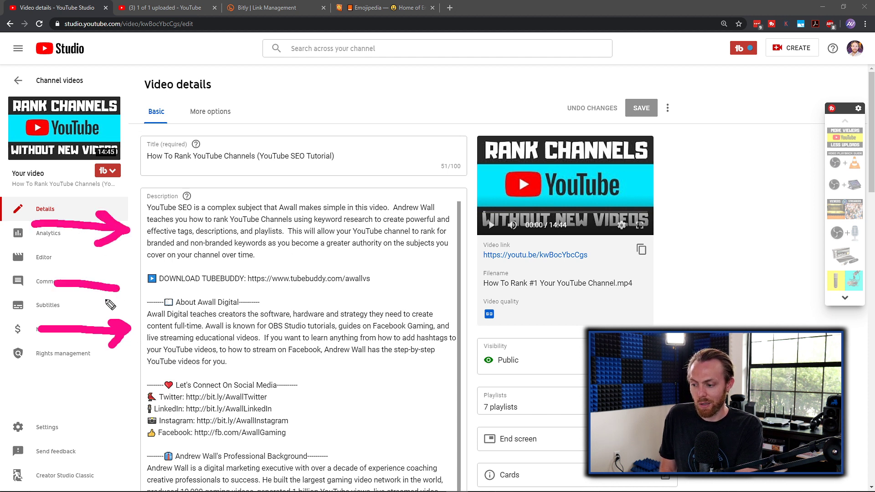
drag(131, 329, 109, 354)
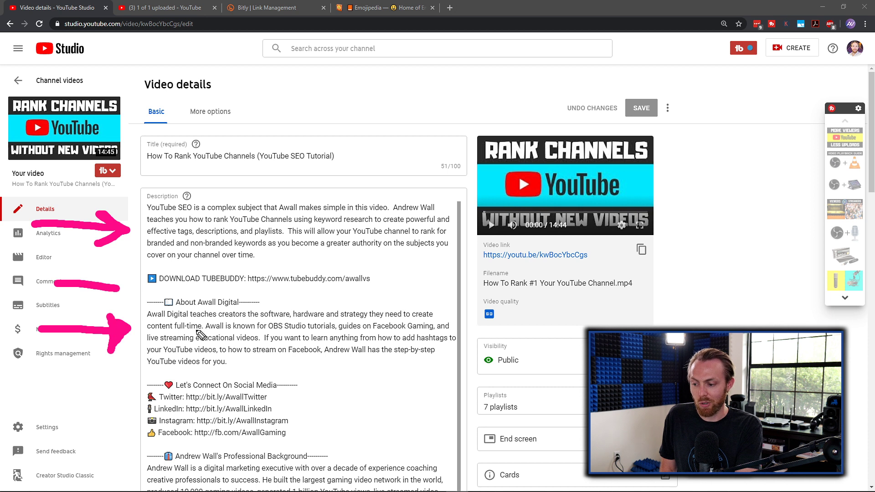
mouse_move(38, 414)
mouse_down()
mouse_move(123, 406)
mouse_move(106, 431)
mouse_move(104, 392)
mouse_move(112, 420)
mouse_move(112, 397)
mouse_up()
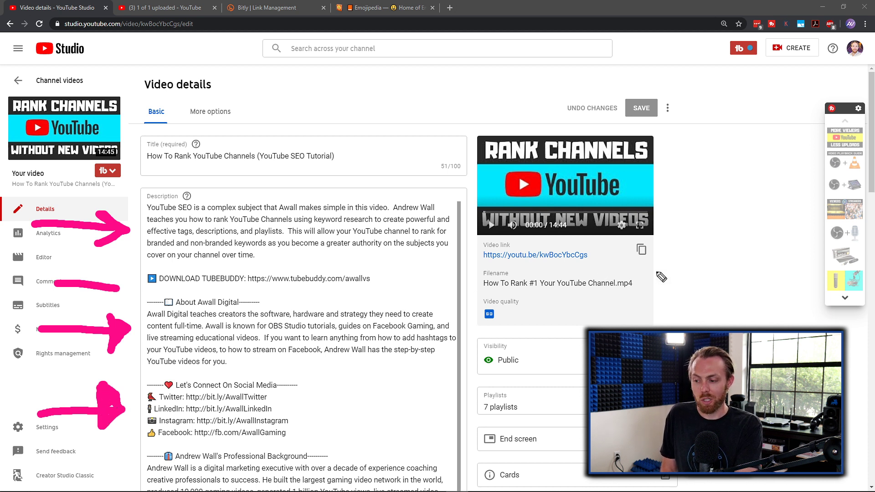
mouse_move(279, 177)
mouse_down()
mouse_move(271, 442)
mouse_move(324, 374)
mouse_up()
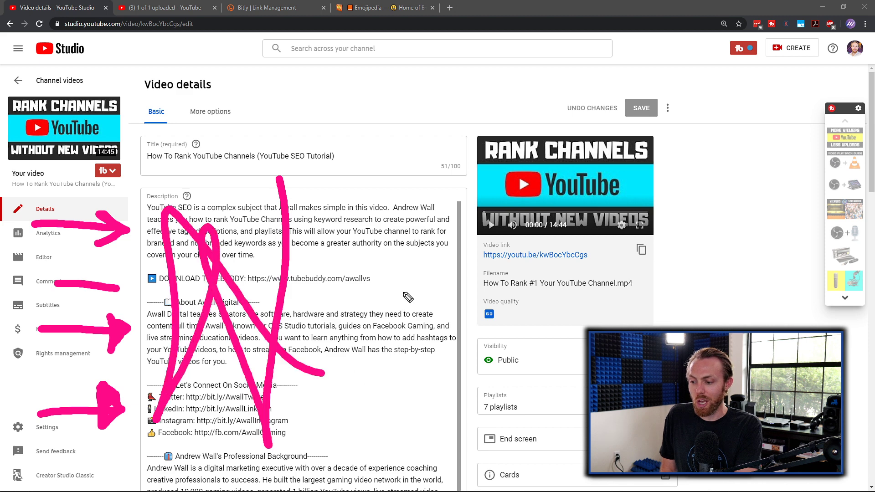
mouse_move(369, 423)
mouse_down()
mouse_move(342, 210)
mouse_move(319, 293)
mouse_up()
key(Escape)
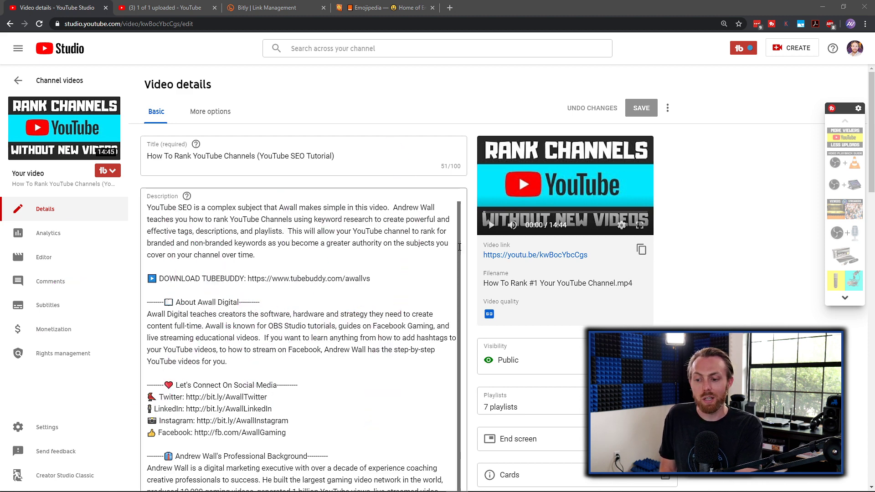
Highlight the DOWNLOAD TUBEBUDDY line and mark the social media links with dots and an underline.
triple_click(230, 283)
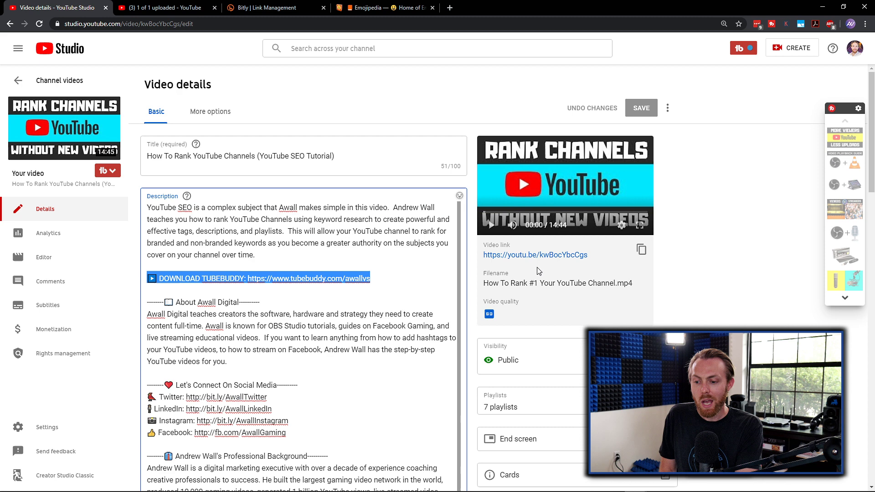
click(515, 295)
scroll(301, 319, down, 2)
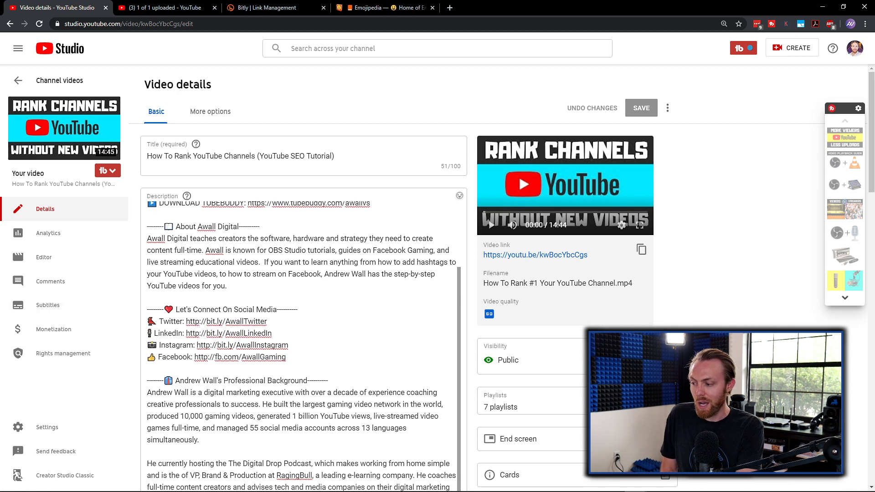
click(137, 321)
click(134, 334)
click(135, 346)
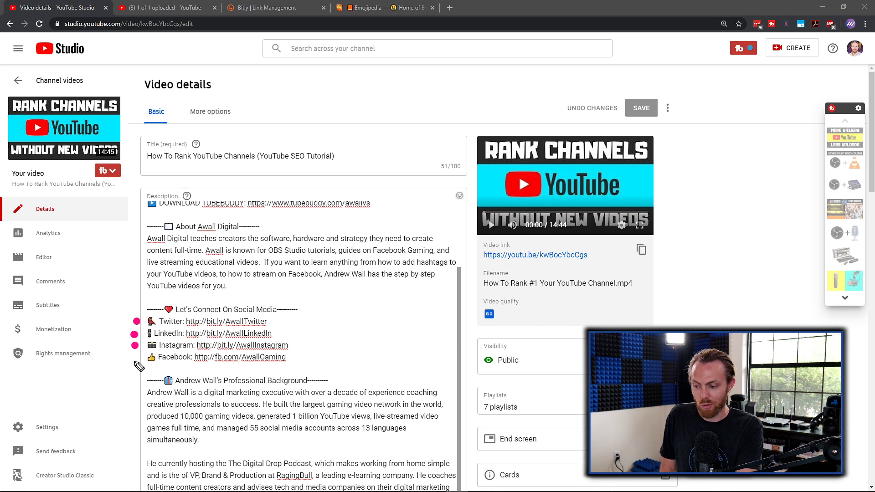
click(133, 361)
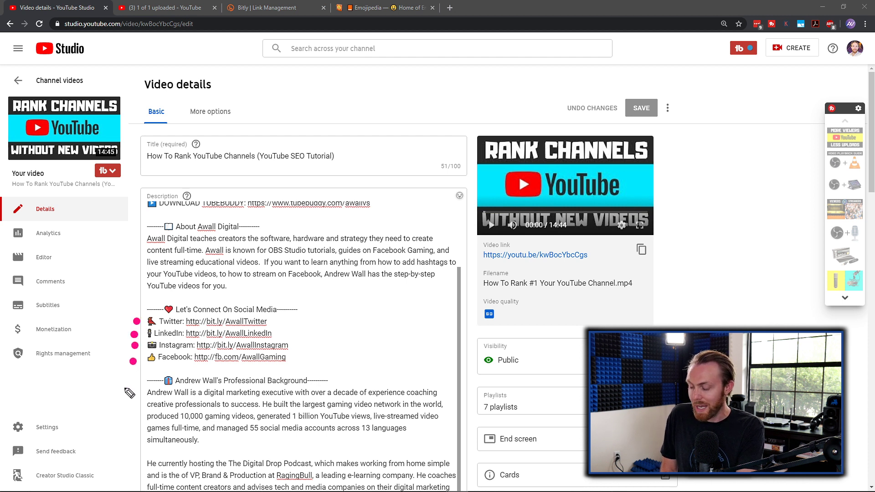
mouse_move(272, 322)
mouse_down()
mouse_move(321, 321)
mouse_move(304, 332)
mouse_move(321, 345)
mouse_move(316, 360)
mouse_up()
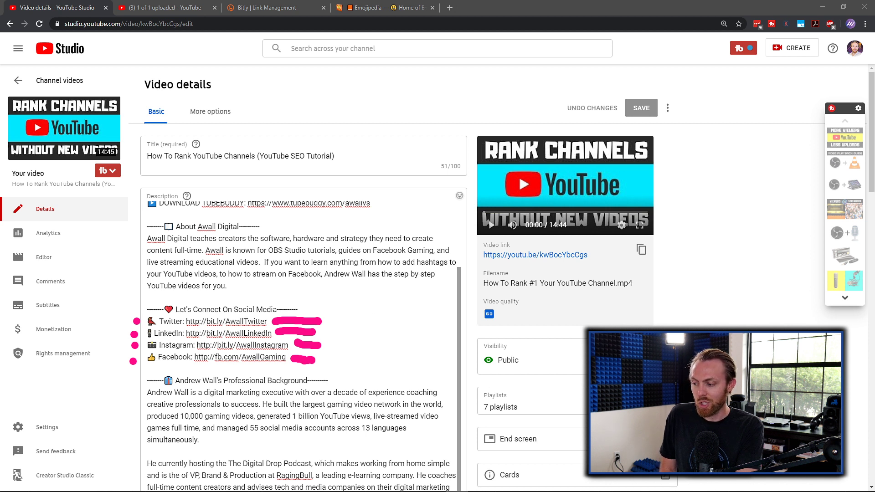
Clear the annotations, copy the video's youtu.be link and switch to Bitly link management.
key(e)
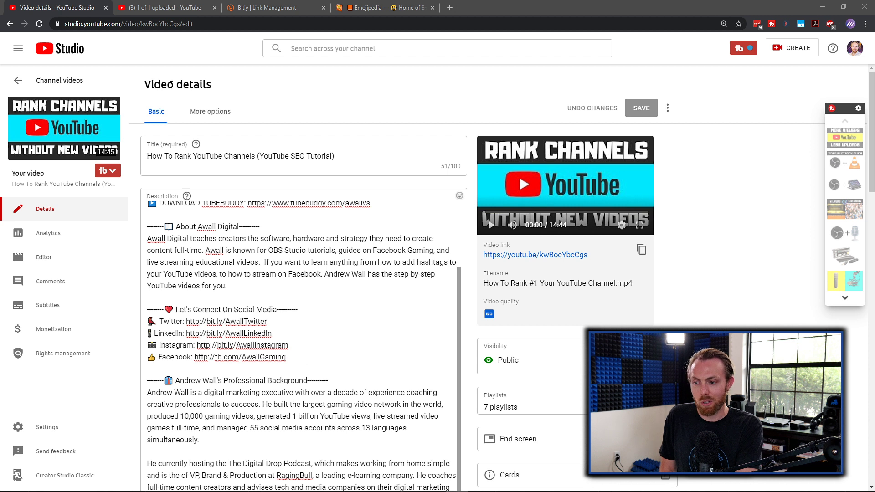
click(641, 251)
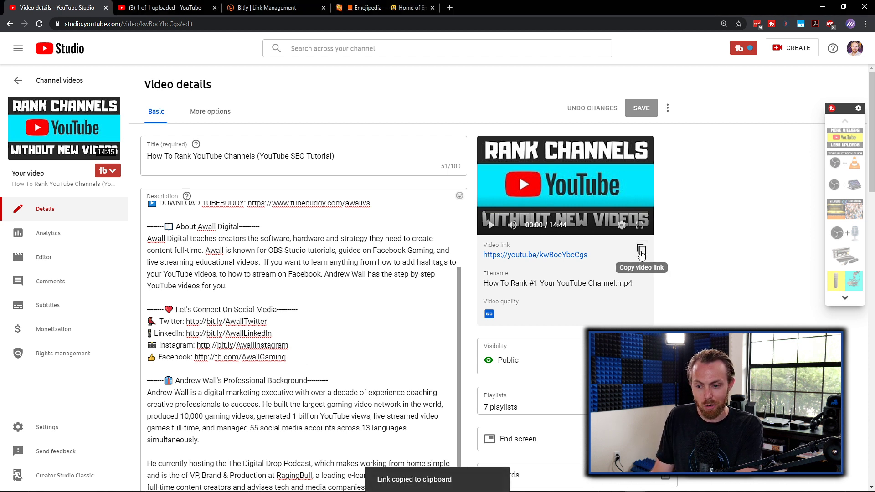
click(270, 6)
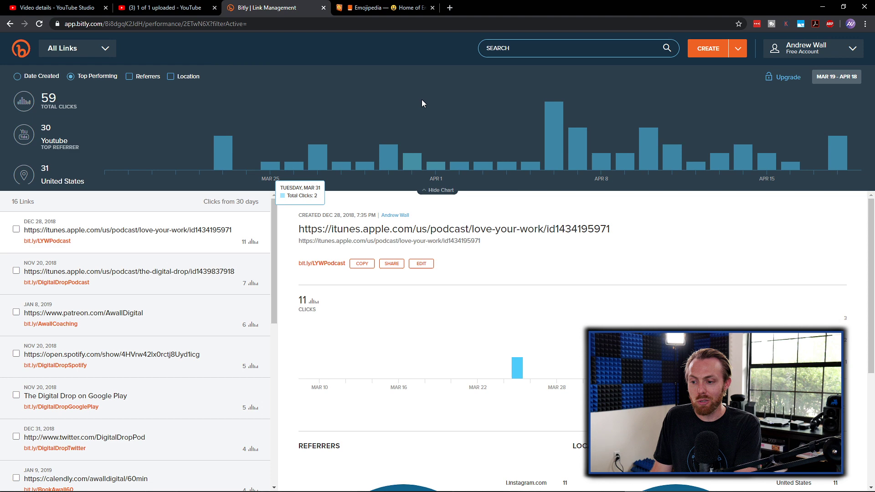
Create a Bitly link for the pasted YouTube URL with back-half KeywordRanking, save and copy it.
click(715, 51)
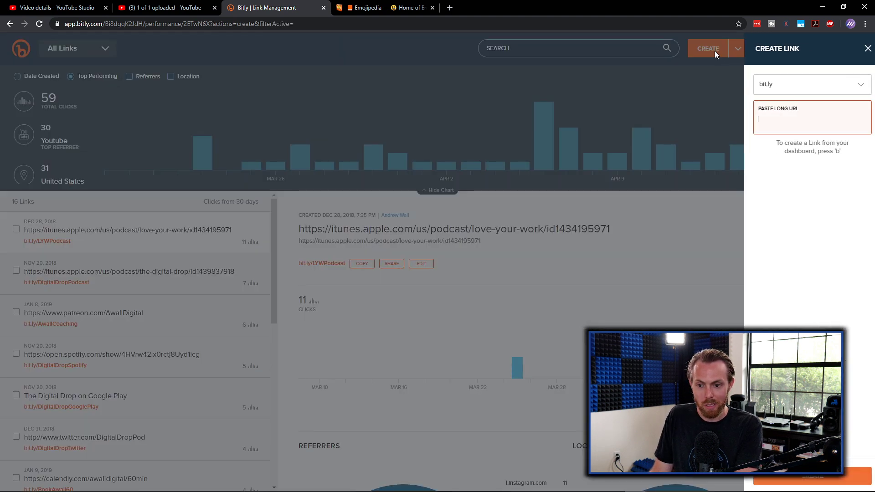
key(ctrl+v)
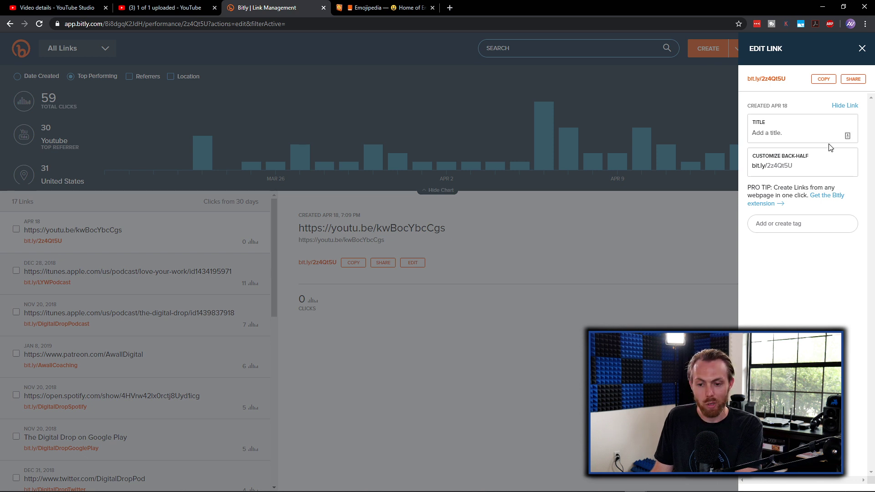
drag(807, 166, 758, 172)
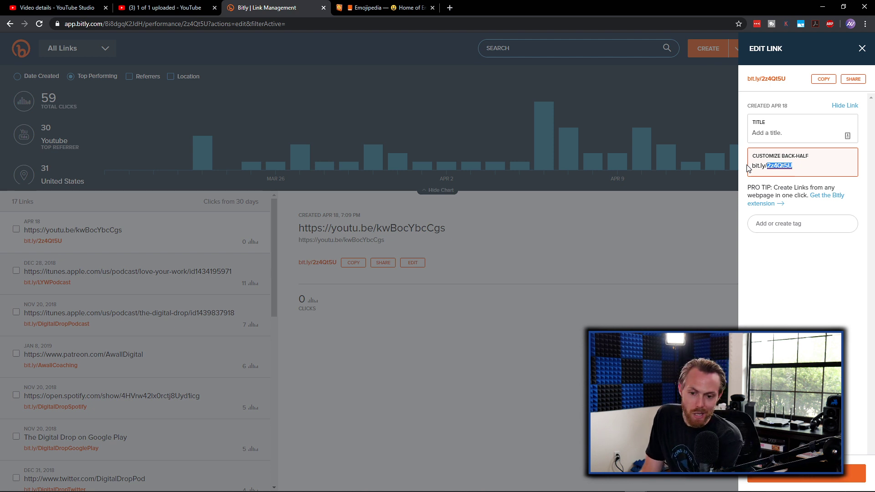
key(BackSpace)
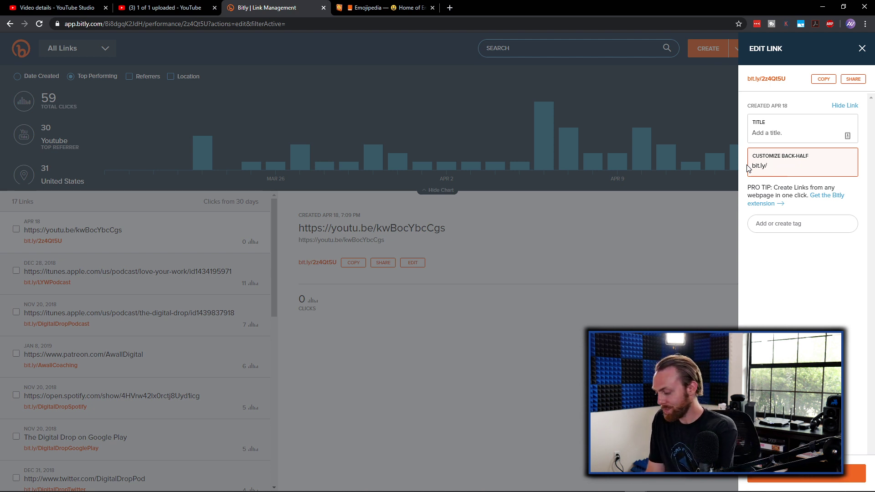
text(KeywordRanking)
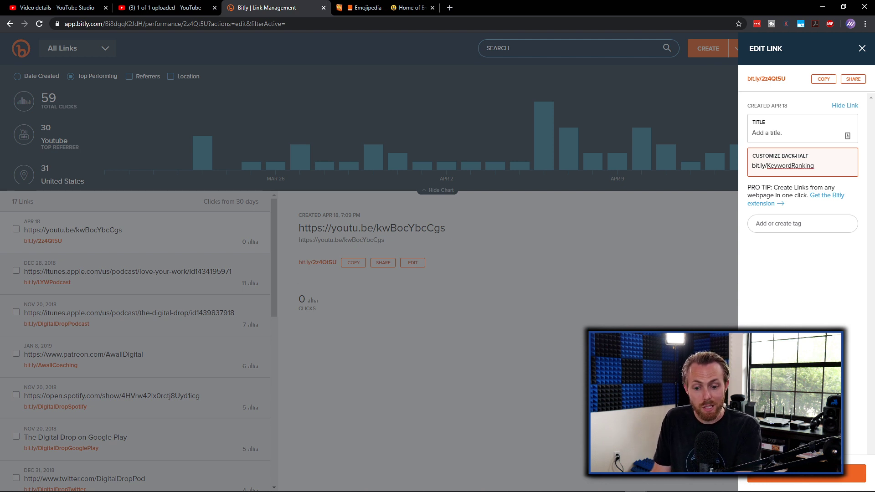
click(825, 480)
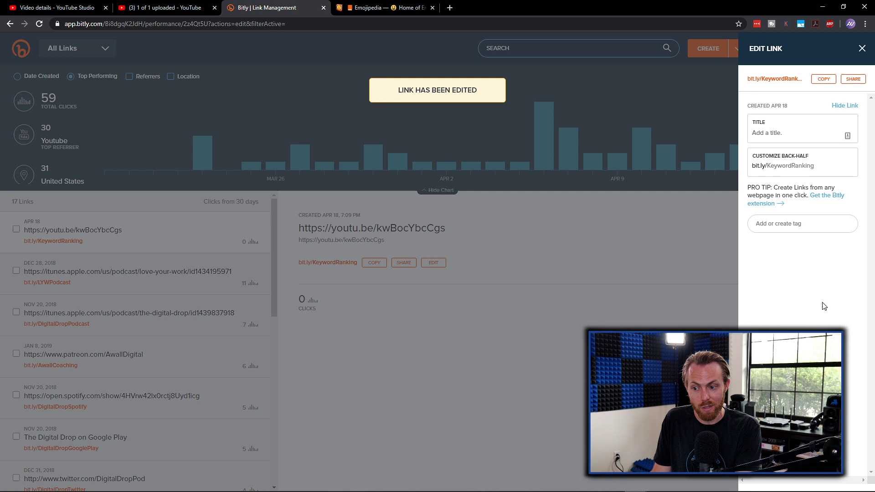
click(829, 81)
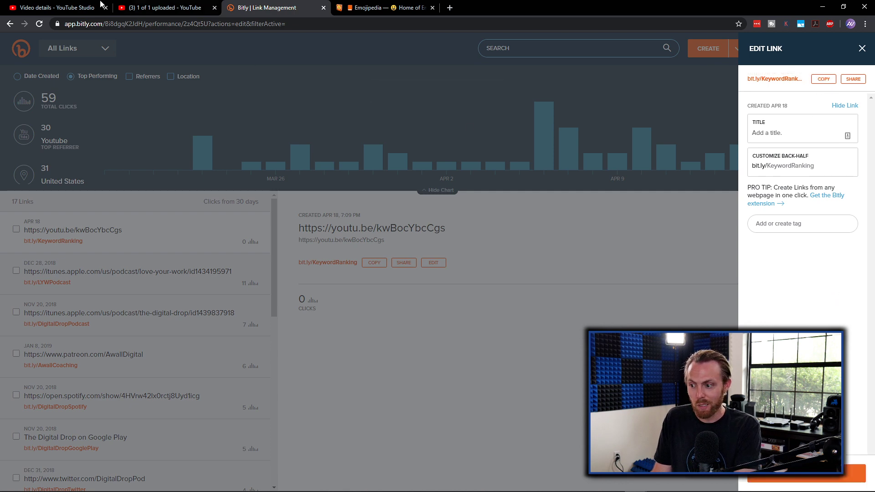
Paste the bit.ly/KeywordRanking link on a new line after the TubeBuddy link.
click(57, 7)
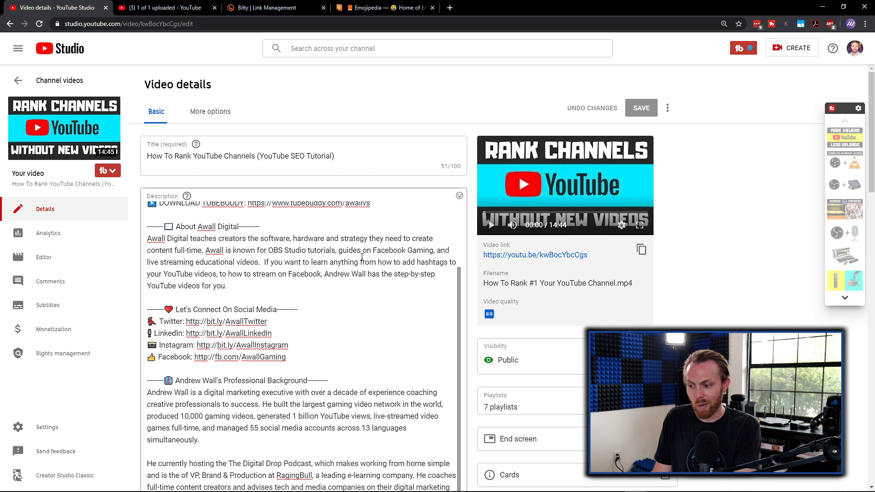
scroll(365, 264, up, 2)
click(383, 281)
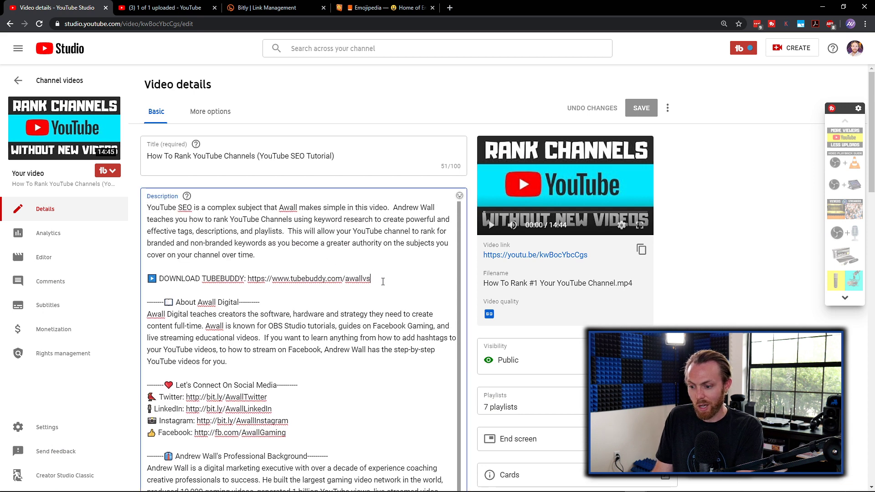
key(Return)
key(Return)
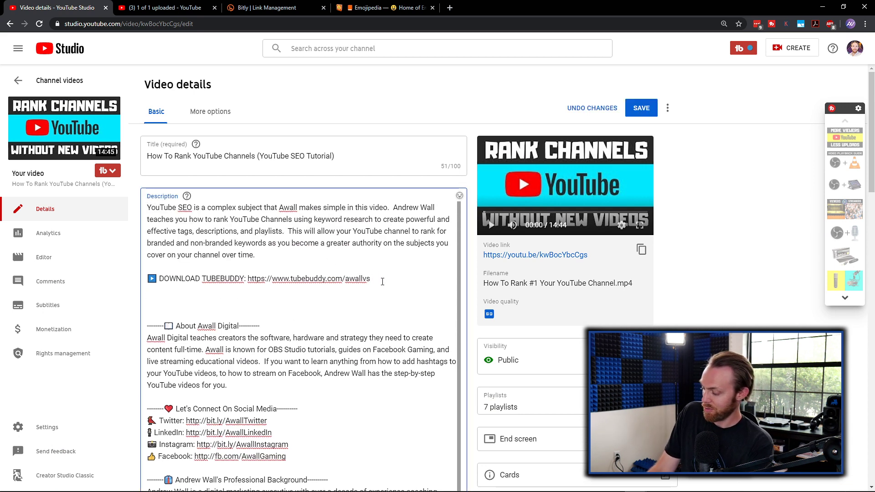
key(ctrl+v)
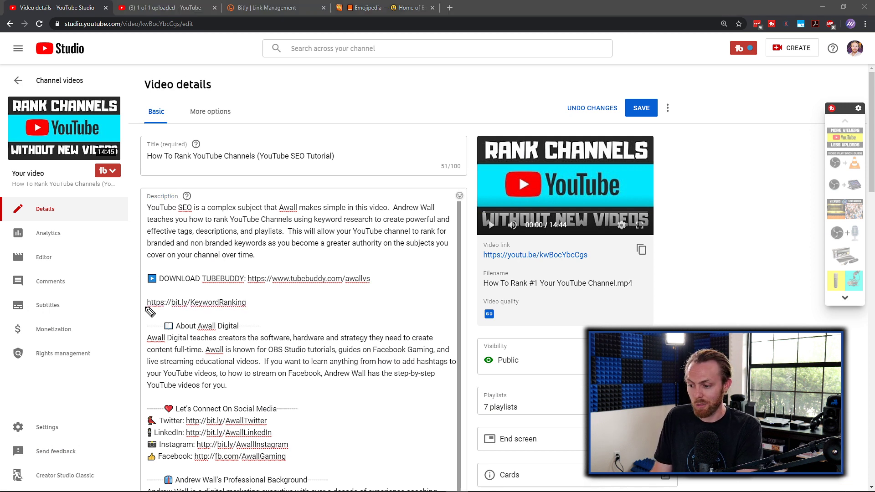
Circle the KeywordRanking link and draw arrows toward it, then clear the annotations.
mouse_move(137, 321)
mouse_down()
mouse_move(132, 278)
mouse_move(274, 289)
mouse_move(186, 328)
mouse_move(137, 324)
mouse_up()
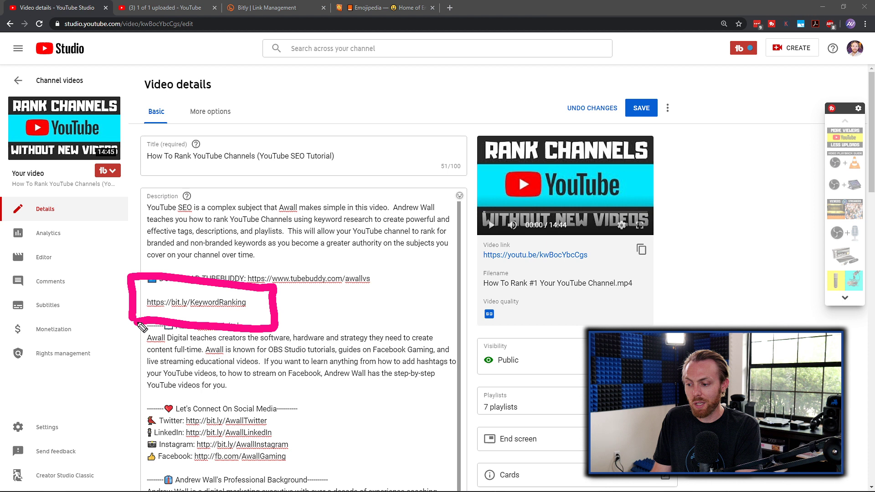
mouse_move(468, 222)
mouse_down()
mouse_move(305, 286)
mouse_move(335, 293)
mouse_up()
mouse_move(27, 168)
mouse_down()
mouse_move(110, 250)
mouse_move(112, 264)
mouse_move(91, 263)
mouse_up()
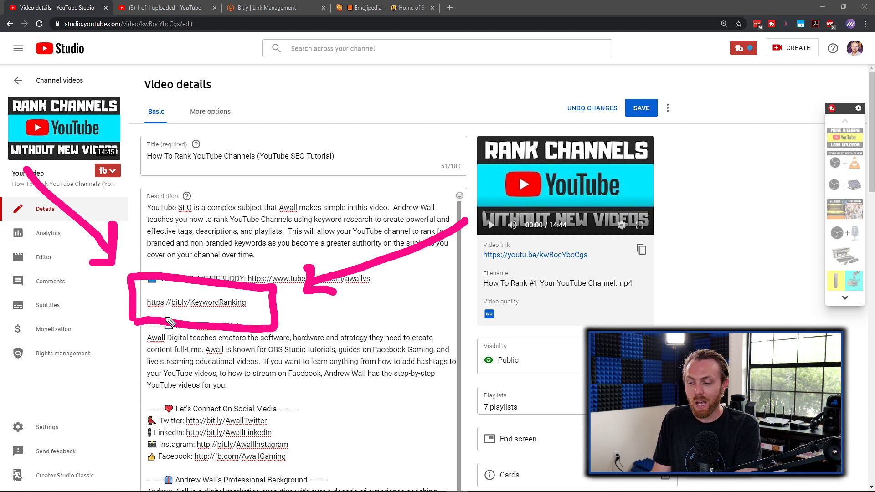
click(254, 303)
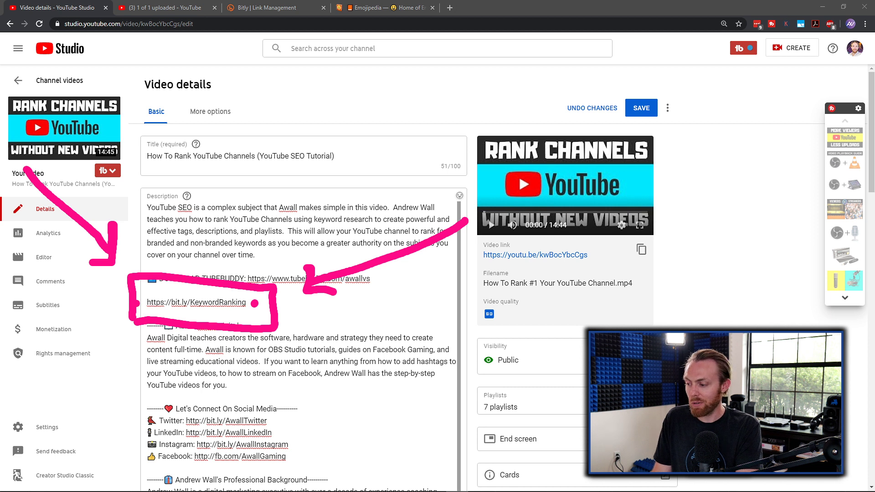
key(Escape)
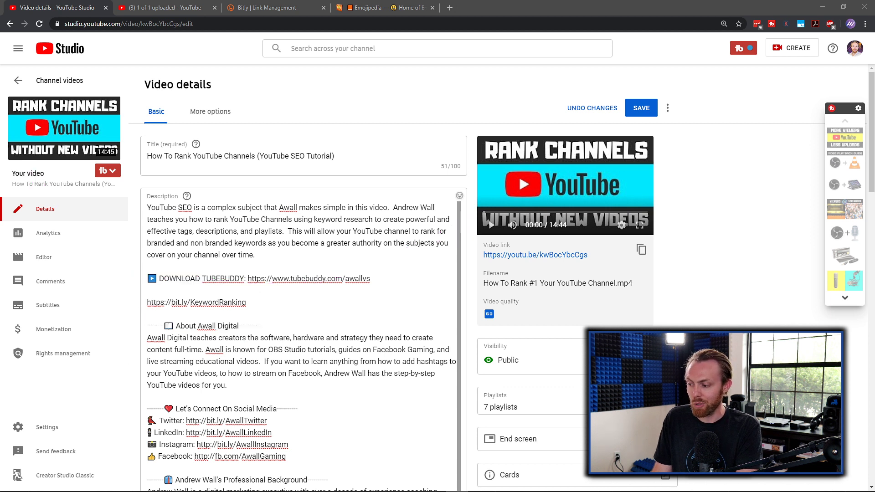
click(283, 301)
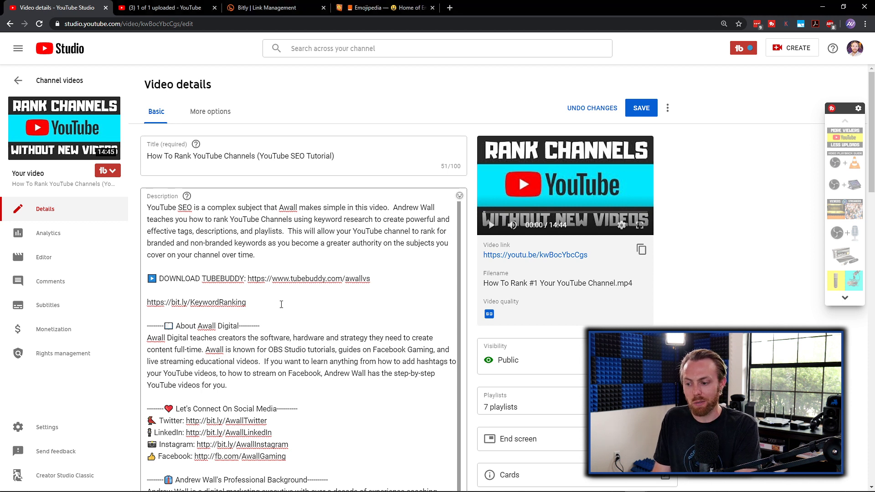
drag(271, 304, 194, 302)
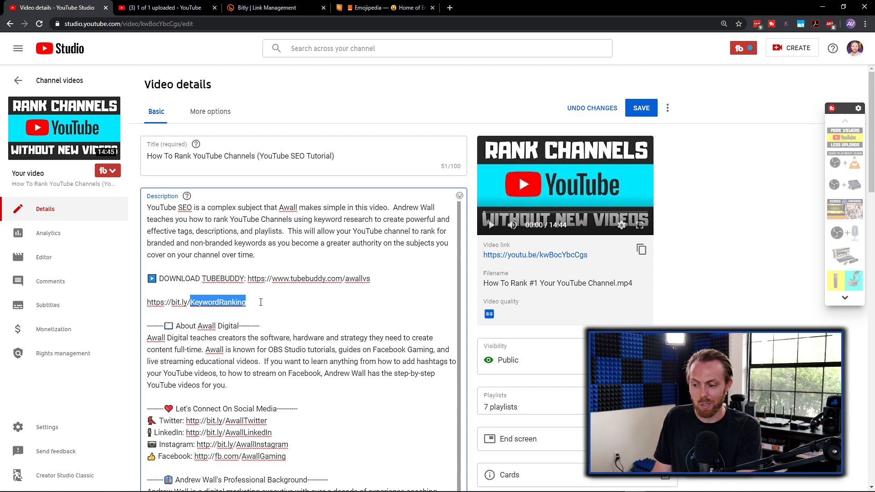
drag(261, 302, 142, 309)
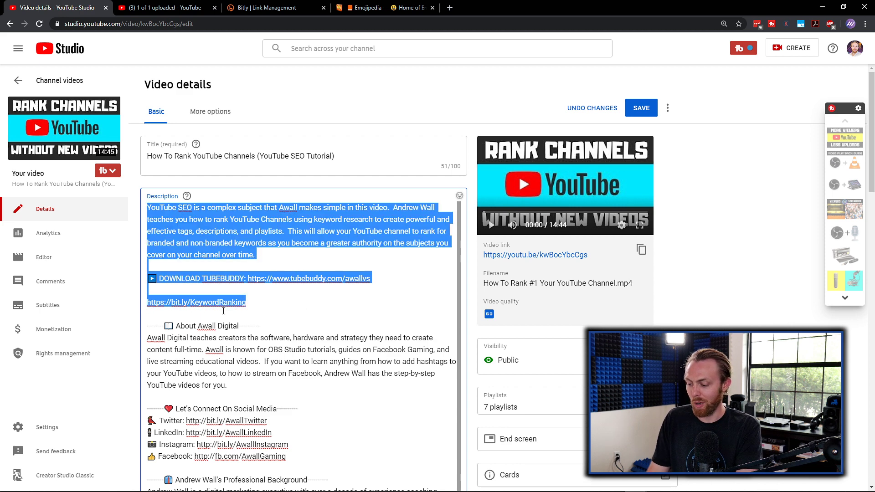
drag(250, 303, 148, 302)
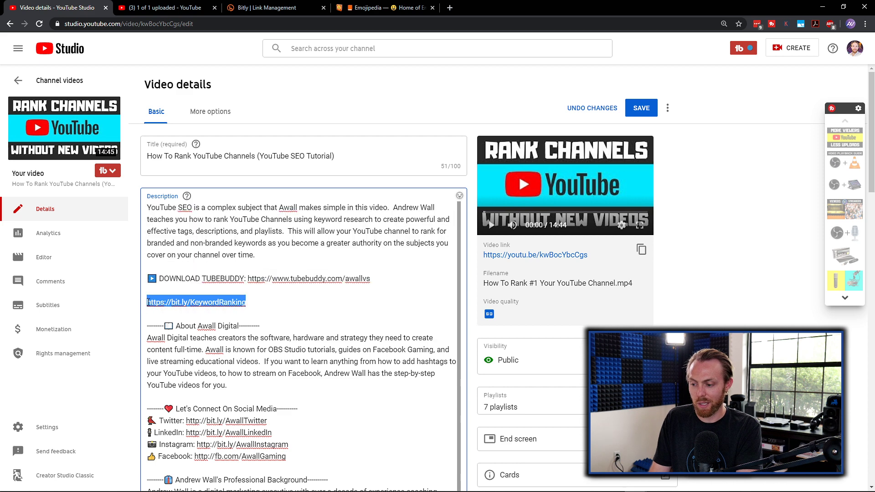
key(BackSpace)
key(BackSpace)
key(BackSpace)
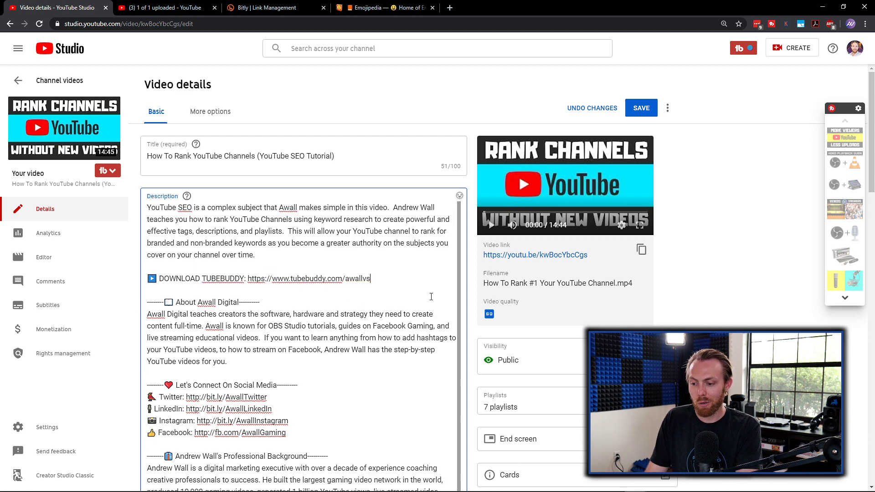
scroll(415, 310, down, 6)
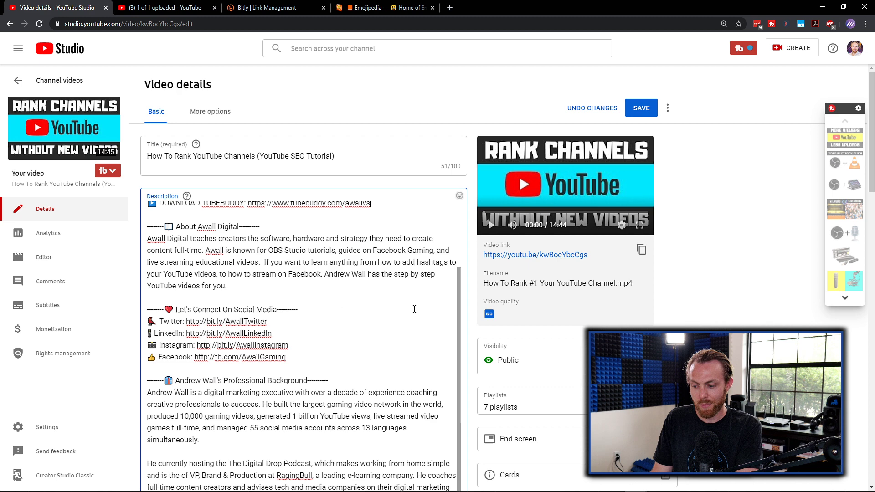
scroll(418, 299, down, 2)
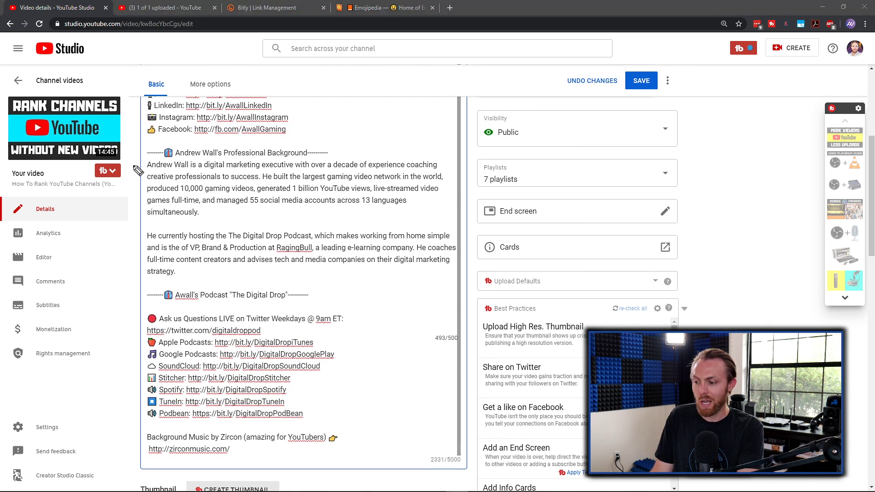
mouse_move(122, 213)
mouse_down()
mouse_move(160, 136)
mouse_move(434, 138)
mouse_move(479, 241)
mouse_move(353, 287)
mouse_move(158, 287)
mouse_move(128, 252)
mouse_move(129, 211)
mouse_up()
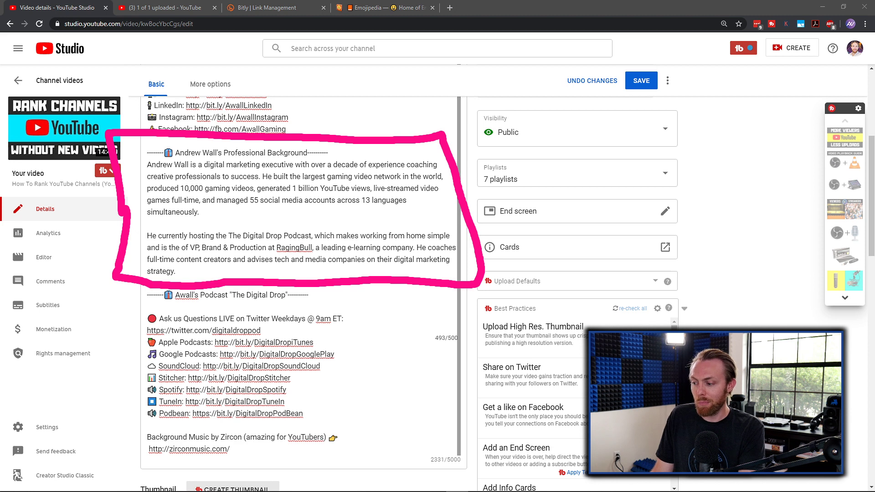
key(Escape)
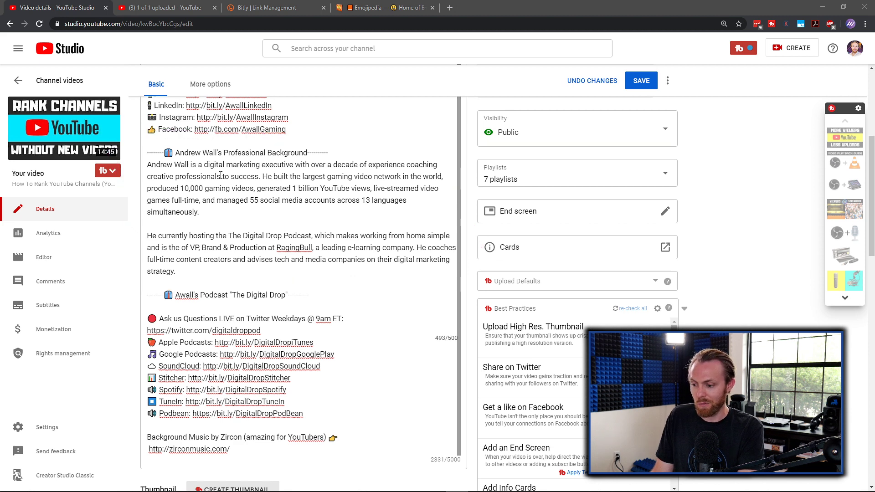
scroll(220, 175, down, 3)
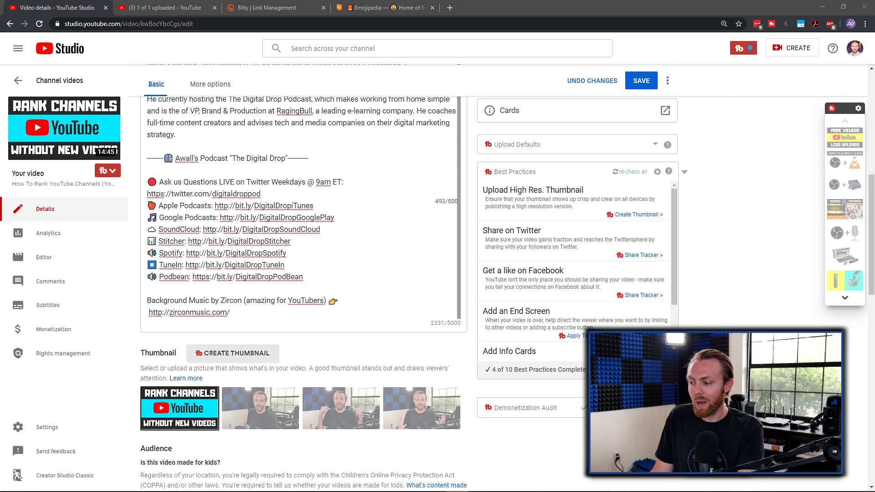
mouse_move(134, 244)
mouse_down()
mouse_move(126, 175)
mouse_move(319, 133)
mouse_move(385, 263)
mouse_move(338, 285)
mouse_move(191, 290)
mouse_move(139, 257)
mouse_up()
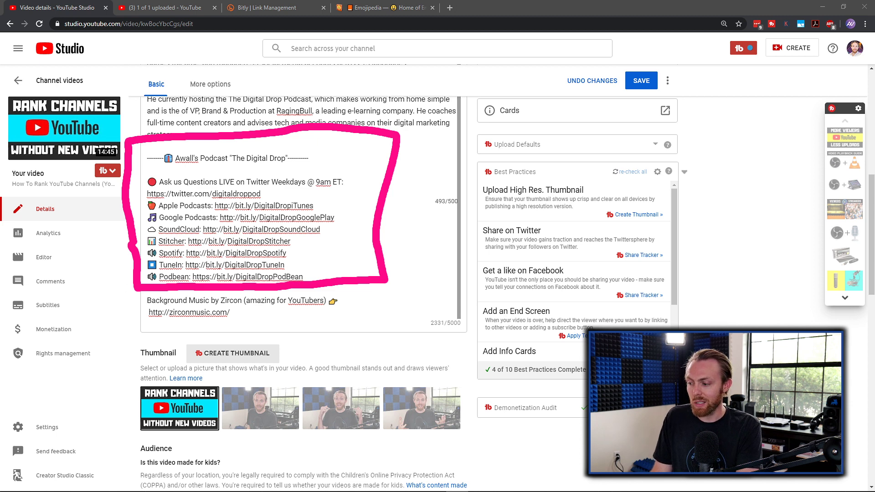
key(e)
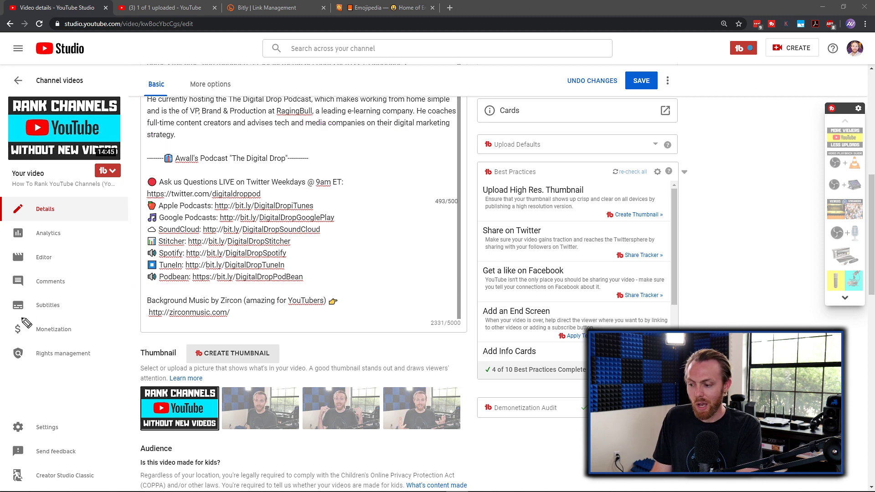
drag(23, 312, 135, 313)
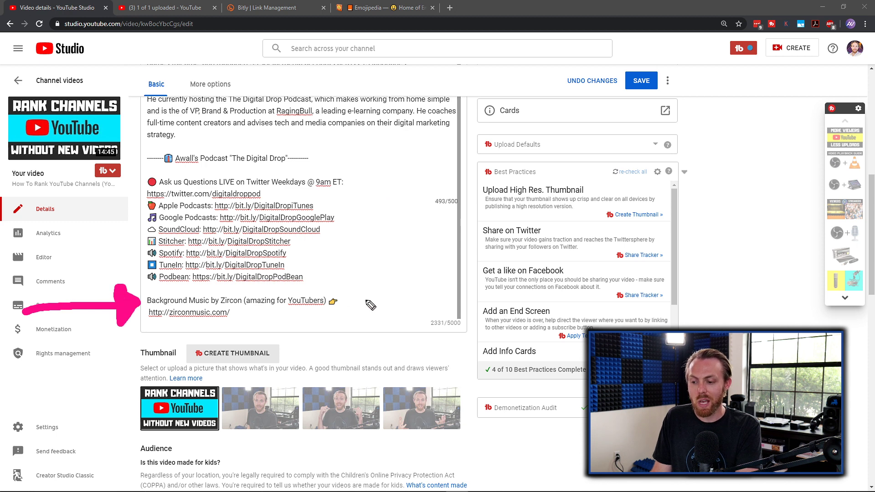
mouse_move(365, 301)
mouse_down()
mouse_move(383, 319)
mouse_move(385, 304)
mouse_move(512, 298)
mouse_up()
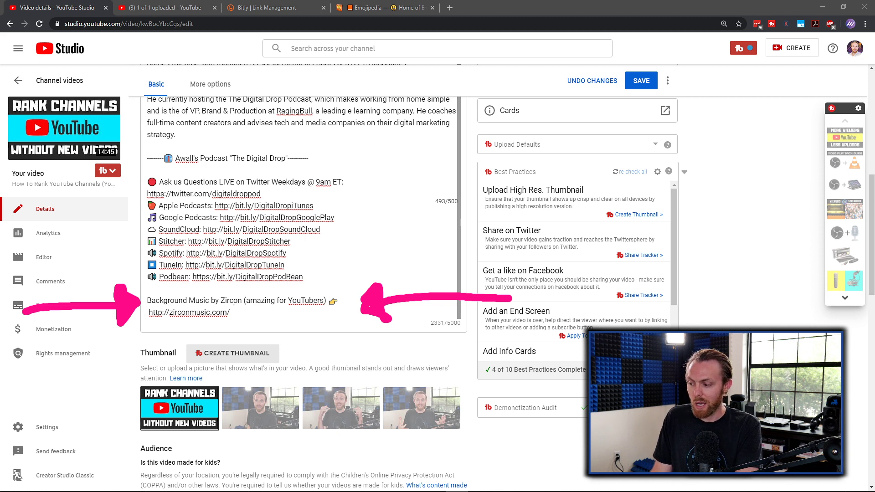
scroll(434, 215, up, 2)
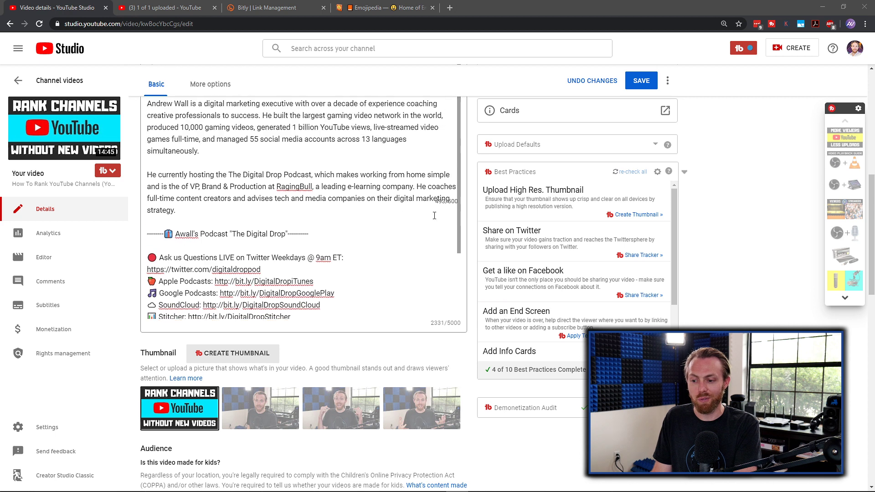
scroll(434, 215, up, 8)
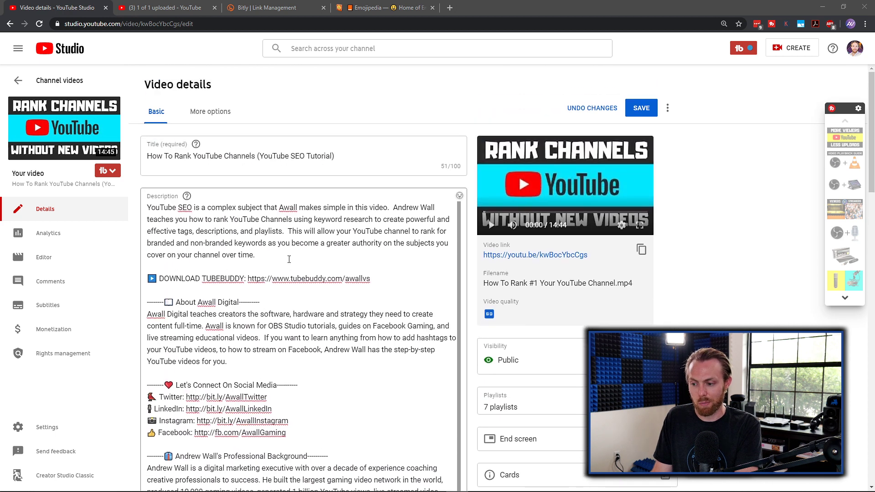
drag(280, 256, 136, 207)
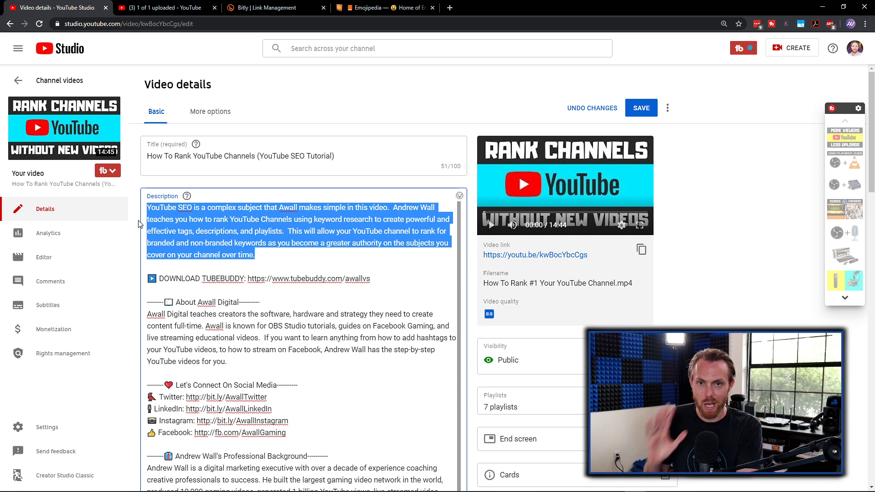
key(alt+Tab)
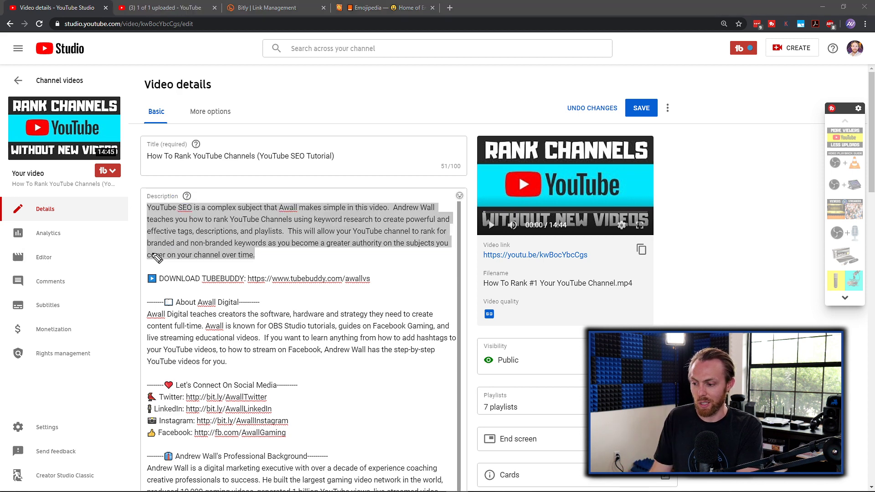
mouse_move(104, 278)
mouse_down()
mouse_move(128, 281)
mouse_move(122, 285)
mouse_up()
mouse_move(82, 340)
mouse_down()
mouse_move(164, 338)
mouse_move(141, 326)
mouse_move(135, 357)
mouse_up()
mouse_move(78, 419)
mouse_down()
mouse_move(116, 417)
mouse_move(101, 393)
mouse_move(109, 435)
mouse_move(97, 441)
mouse_up()
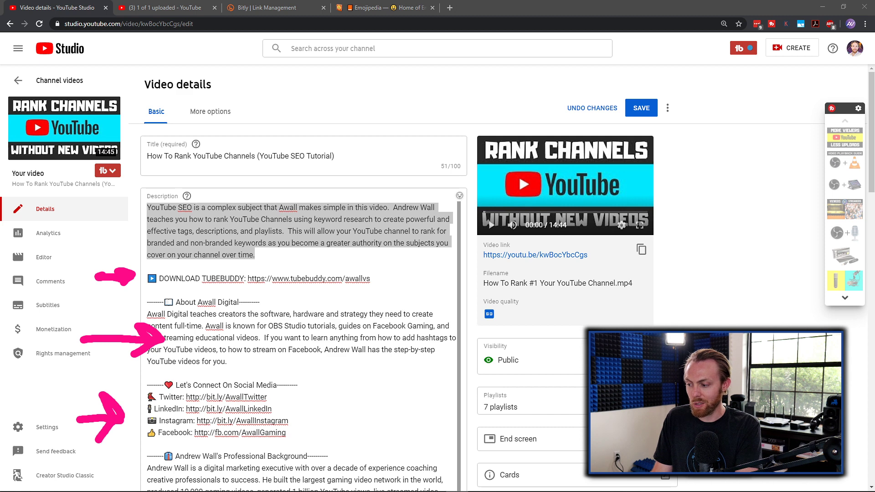
key(e)
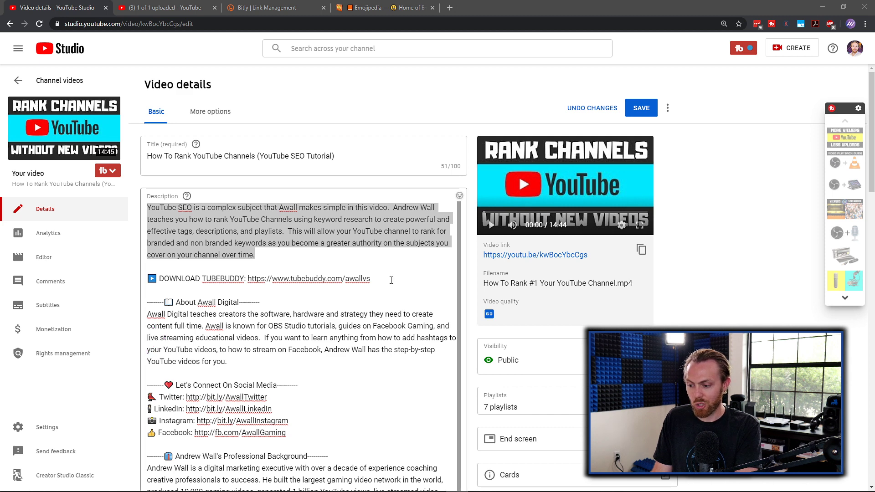
scroll(308, 249, down, 5)
scroll(425, 325, down, 2)
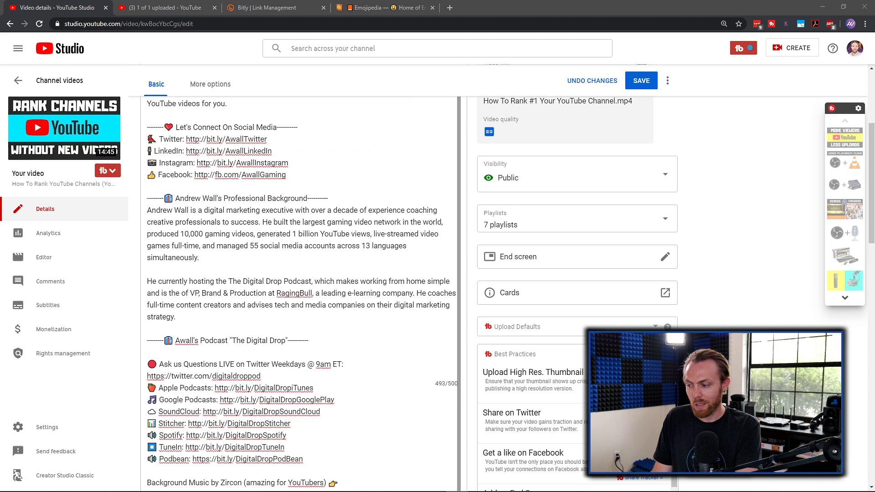
mouse_move(23, 283)
mouse_down()
mouse_move(105, 286)
mouse_move(86, 305)
mouse_up()
drag(56, 403, 128, 397)
mouse_move(112, 379)
mouse_down()
mouse_move(121, 412)
mouse_move(111, 422)
mouse_up()
mouse_move(54, 483)
mouse_down()
mouse_move(124, 474)
mouse_move(107, 490)
mouse_up()
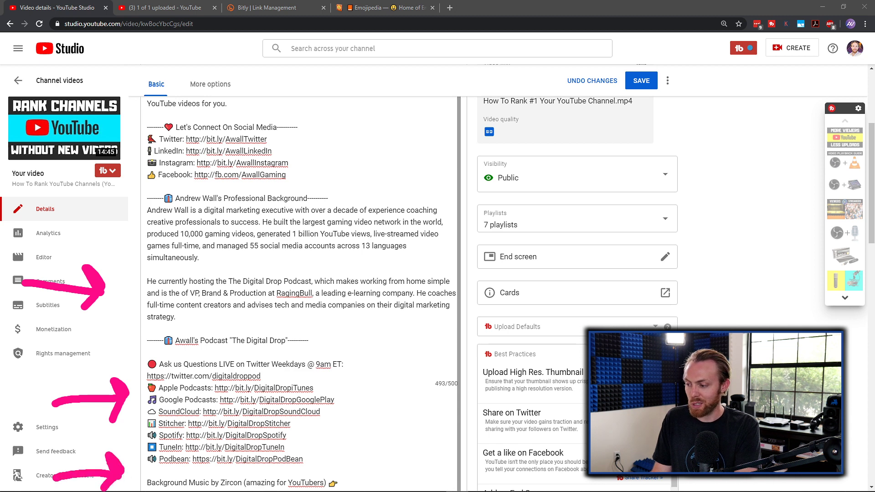
key(Escape)
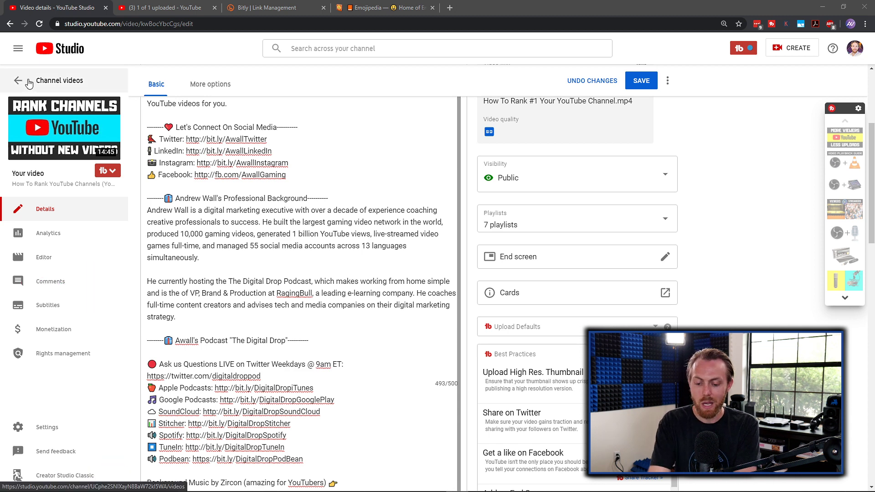